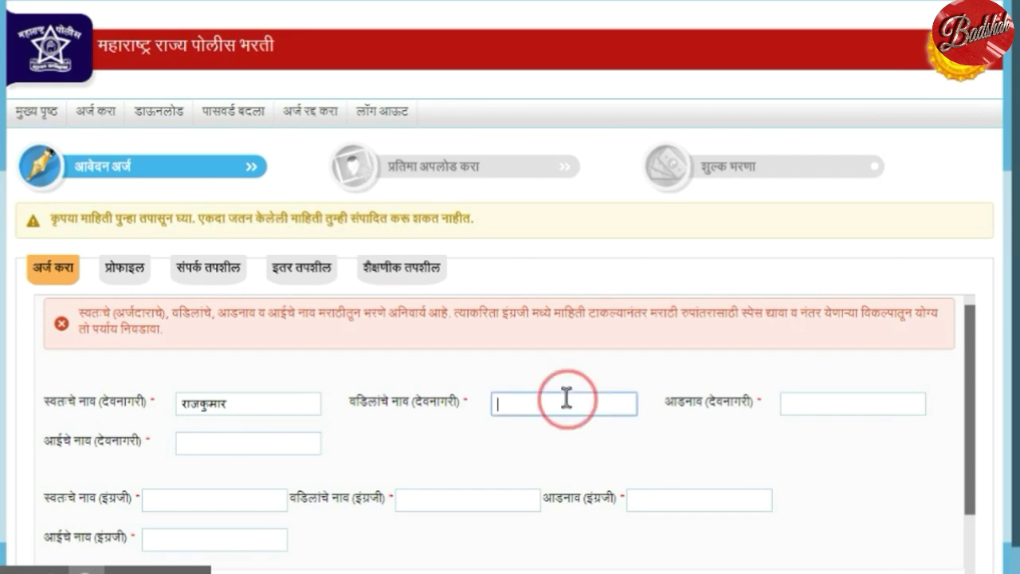
Enter the father's name, surname and mother's name in Devanagari in the application form.
type("अबक")
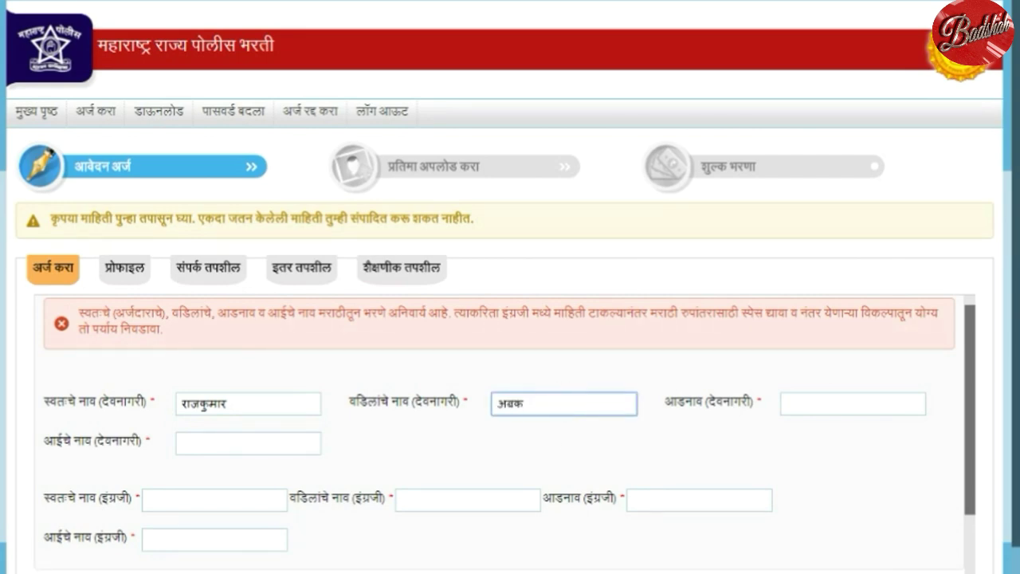
left_click(229, 569)
left_click(816, 405)
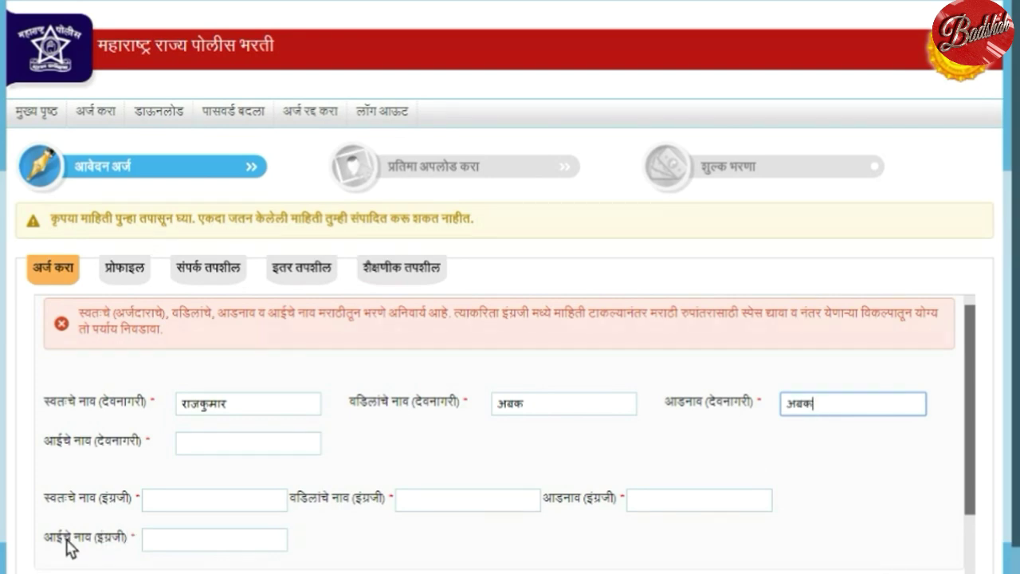
left_click(230, 569)
left_click(216, 443)
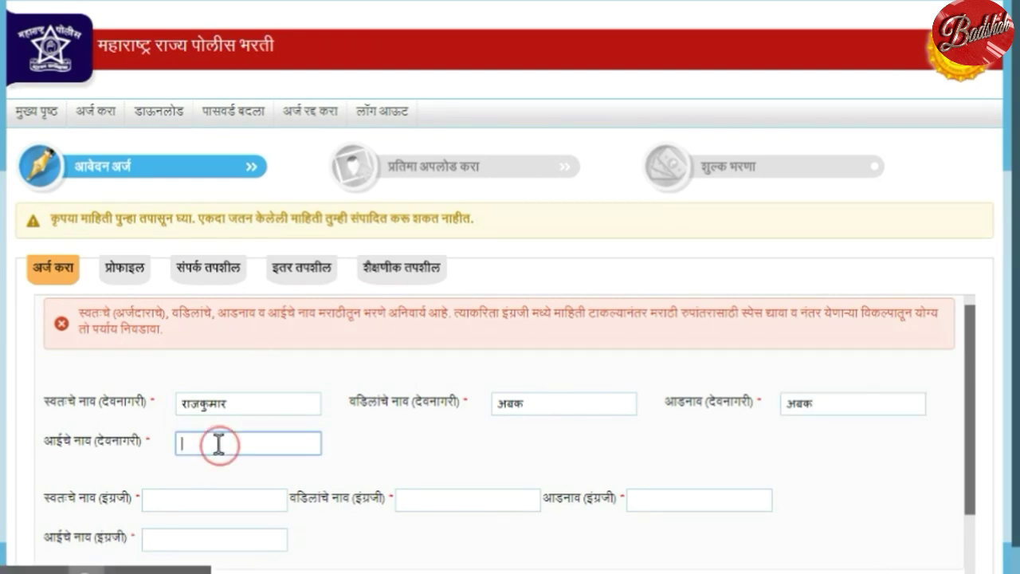
Enter the applicant's first name, father's name, surname and mother's name in English.
left_click(186, 496)
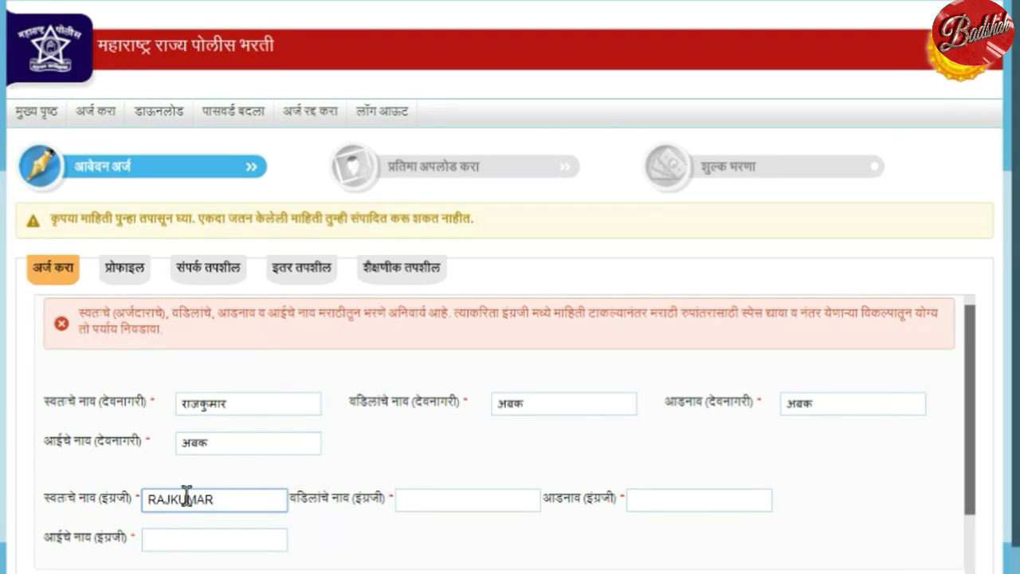
type("RAJKUMAR")
left_click(463, 501)
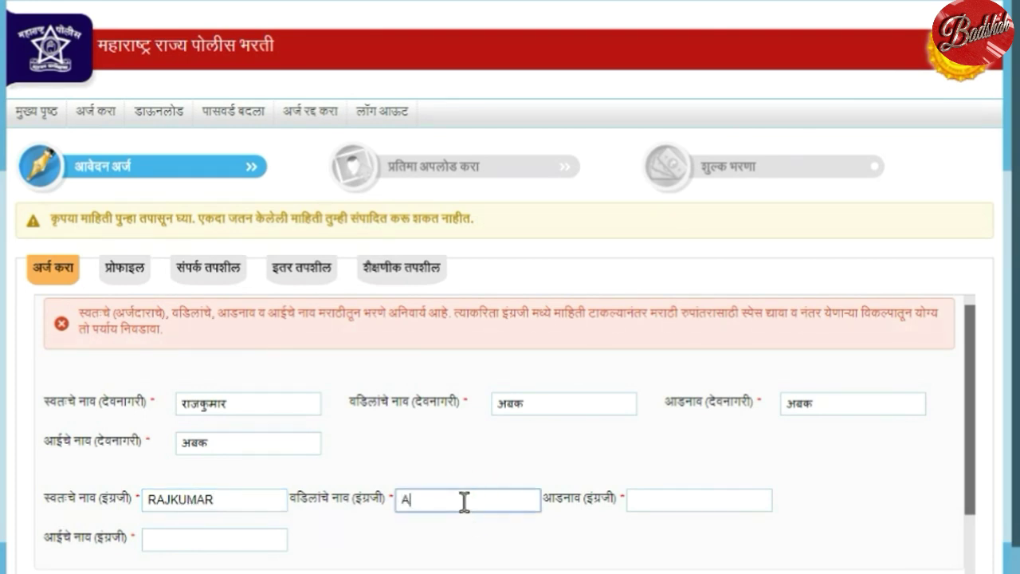
type("ABC")
left_click(661, 502)
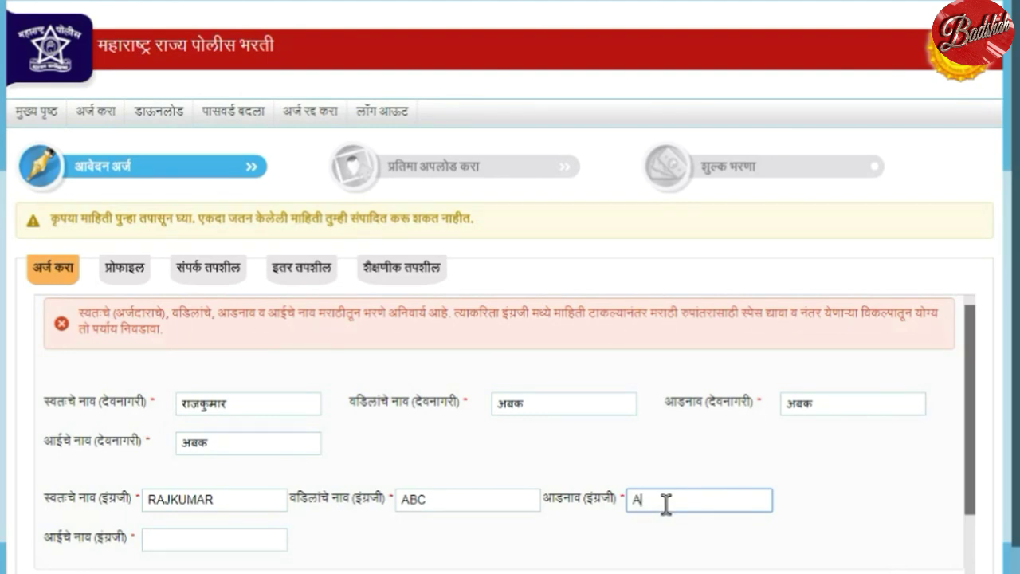
type("ABC")
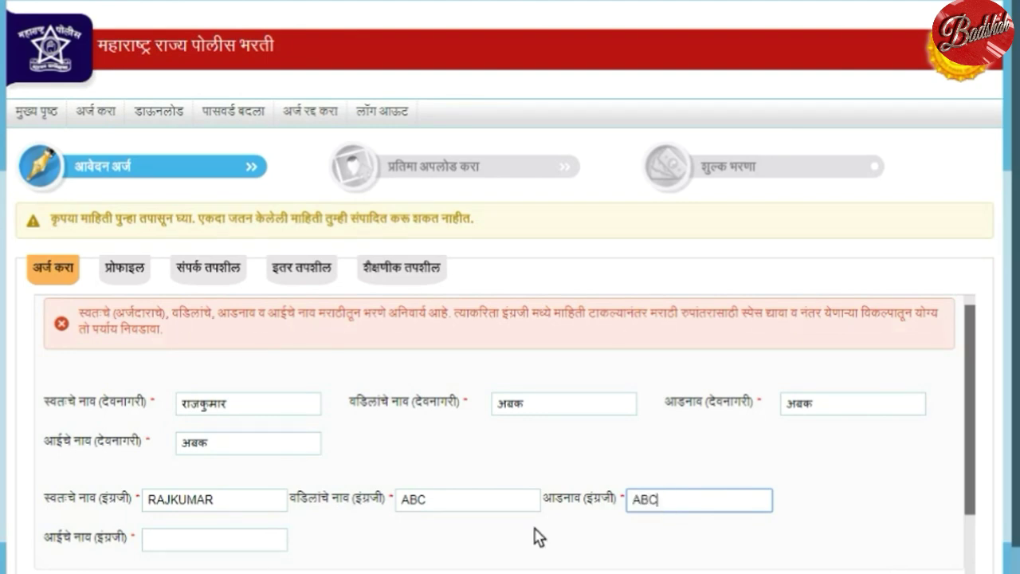
left_click(214, 542)
type("ABC")
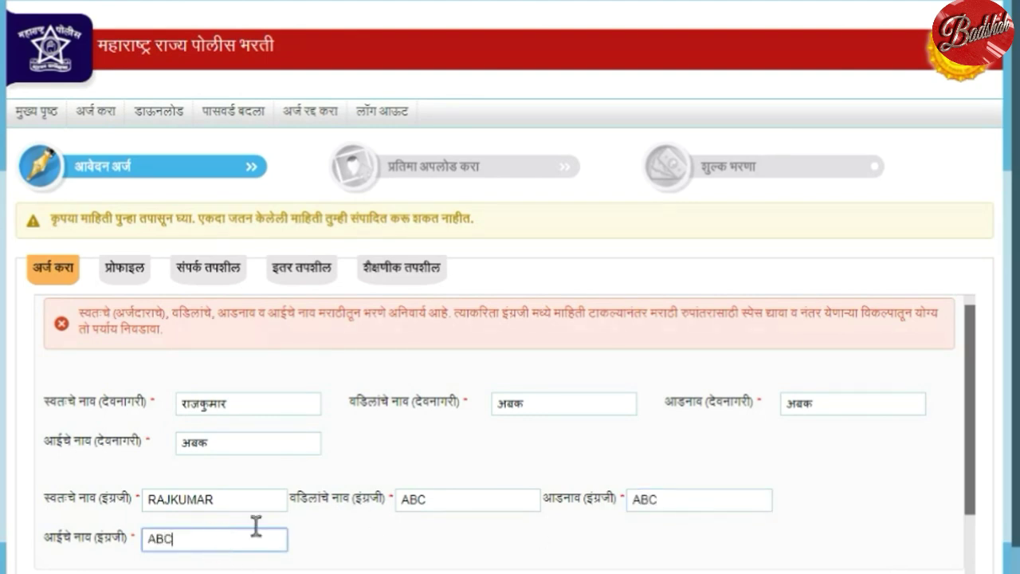
Set the post to Police Constable and the unit to SP, Osmanabad, and continue to the profile page.
scroll(414, 510, "down", 2)
left_click(442, 439)
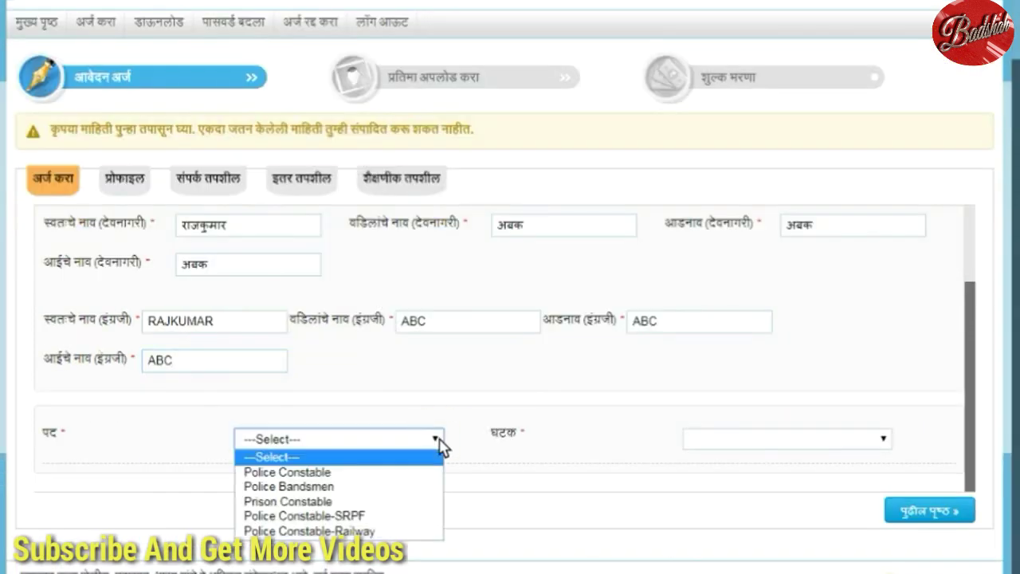
left_click(423, 472)
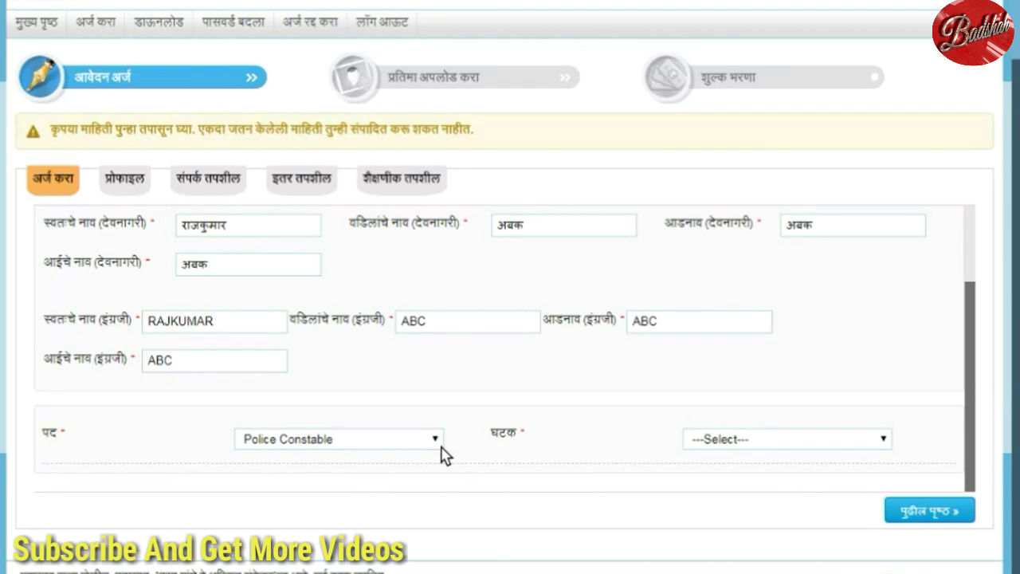
left_click(442, 446)
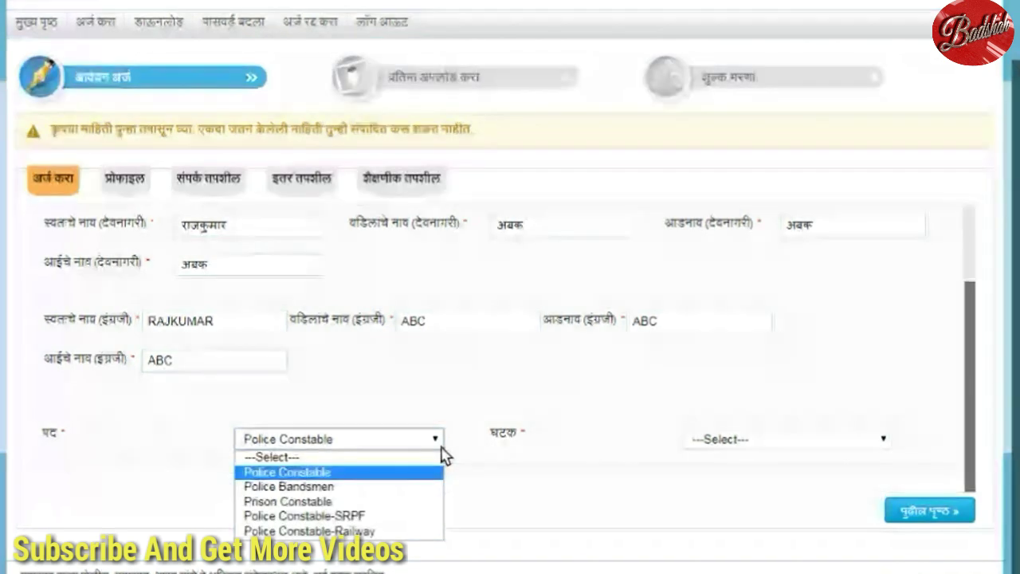
left_click(440, 446)
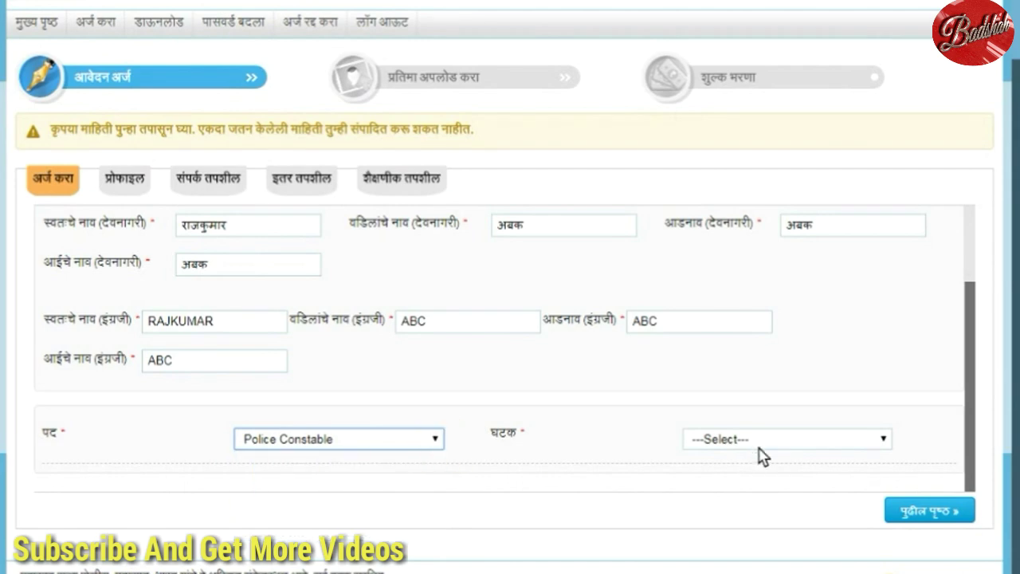
left_click(783, 438)
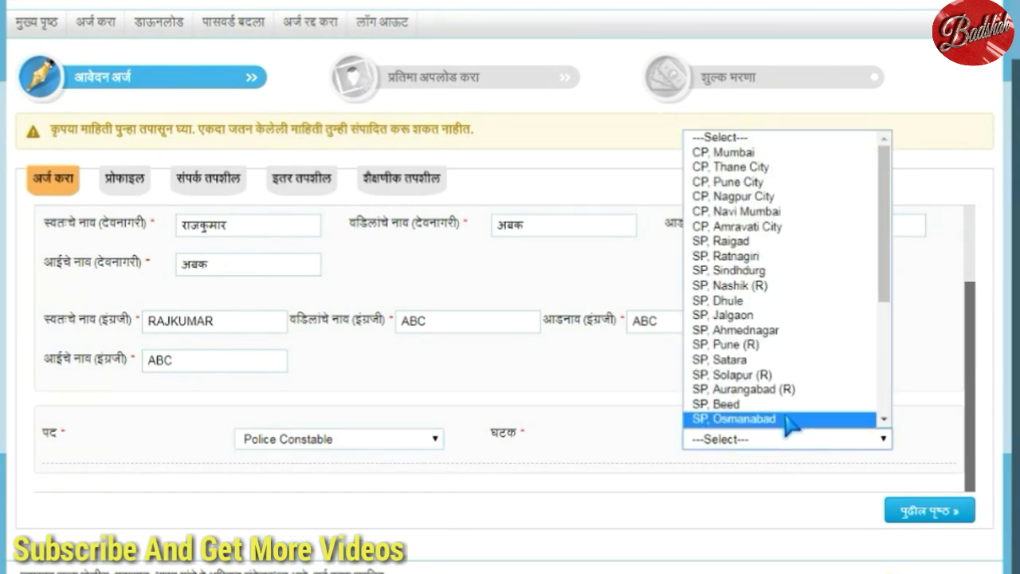
left_click(789, 419)
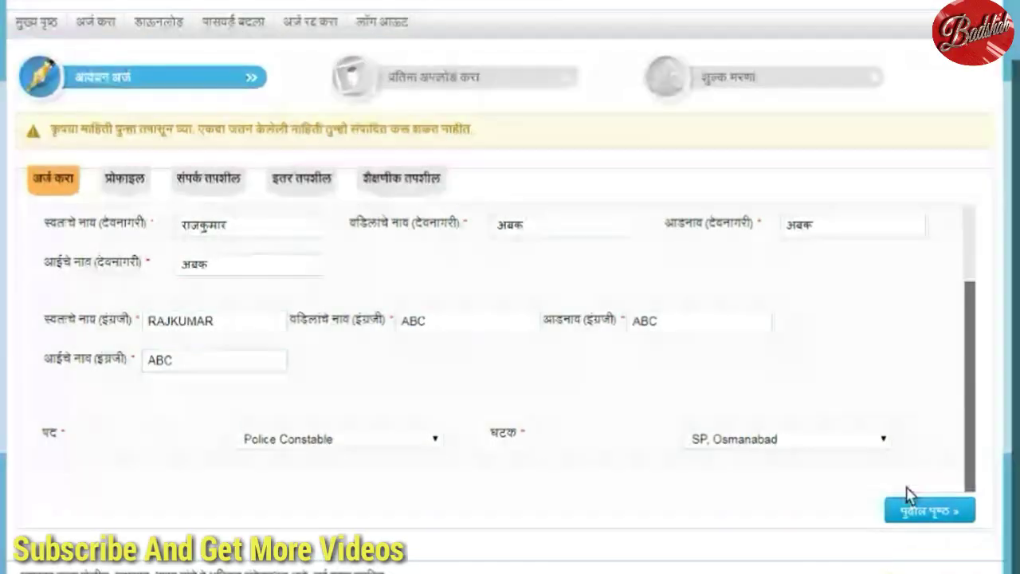
left_click(928, 514)
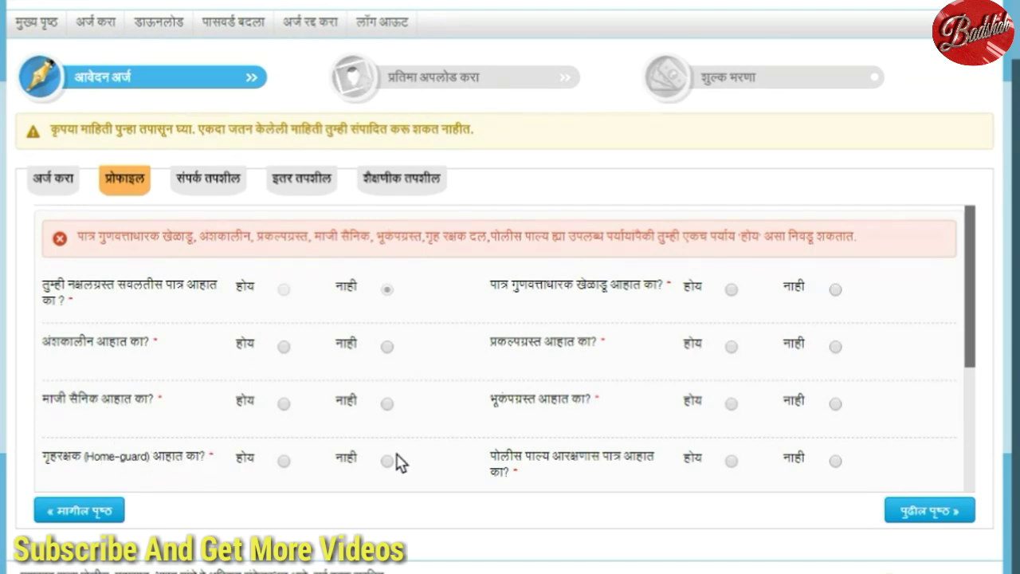
Answer No (नाही) to the sportsperson, part-time, project-affected, ex-serviceman, earthquake-affected, home-guard and police-ward questions.
scroll(239, 355, "down", 1)
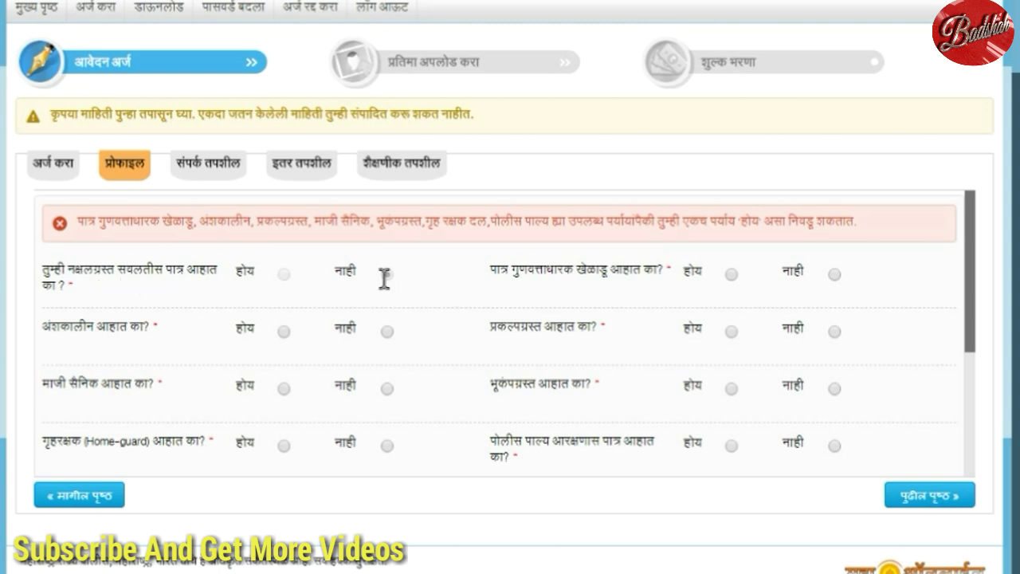
left_click(834, 274)
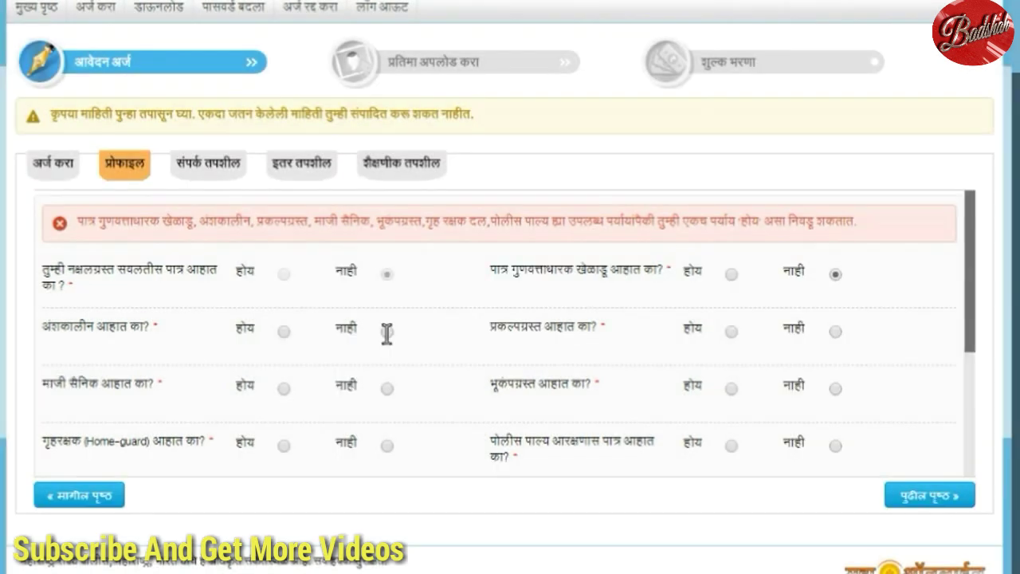
left_click(387, 331)
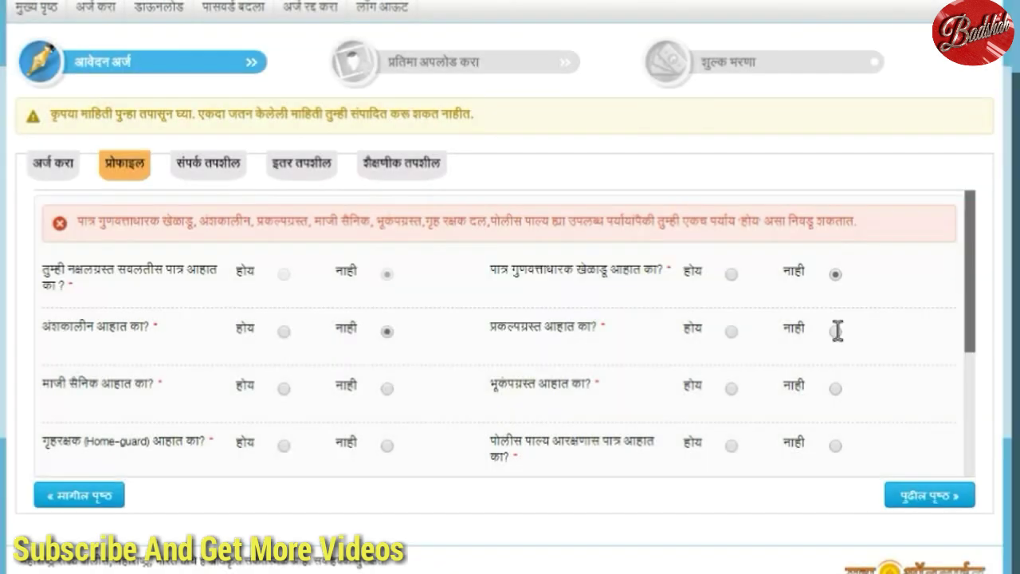
left_click(835, 331)
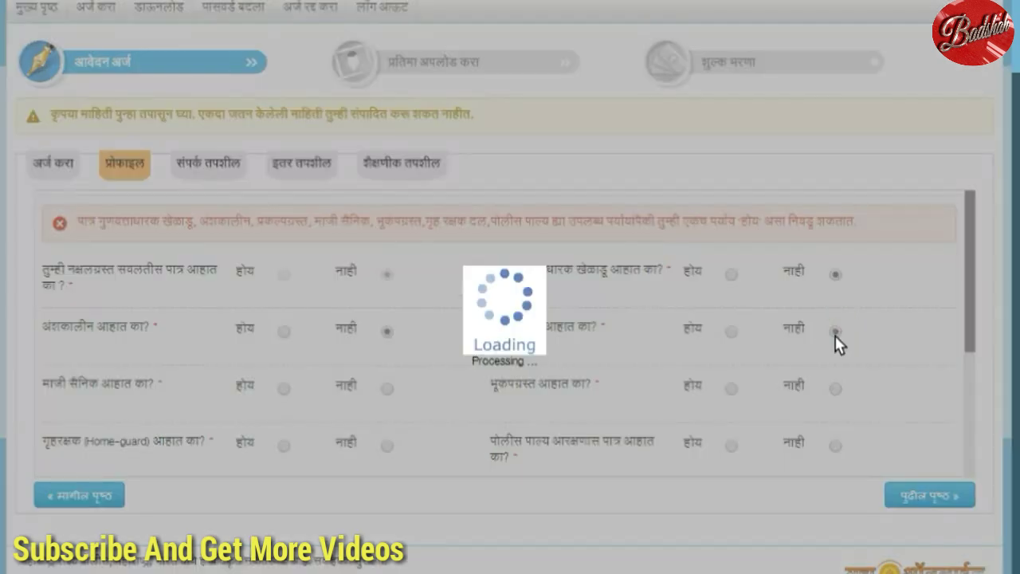
left_click(388, 389)
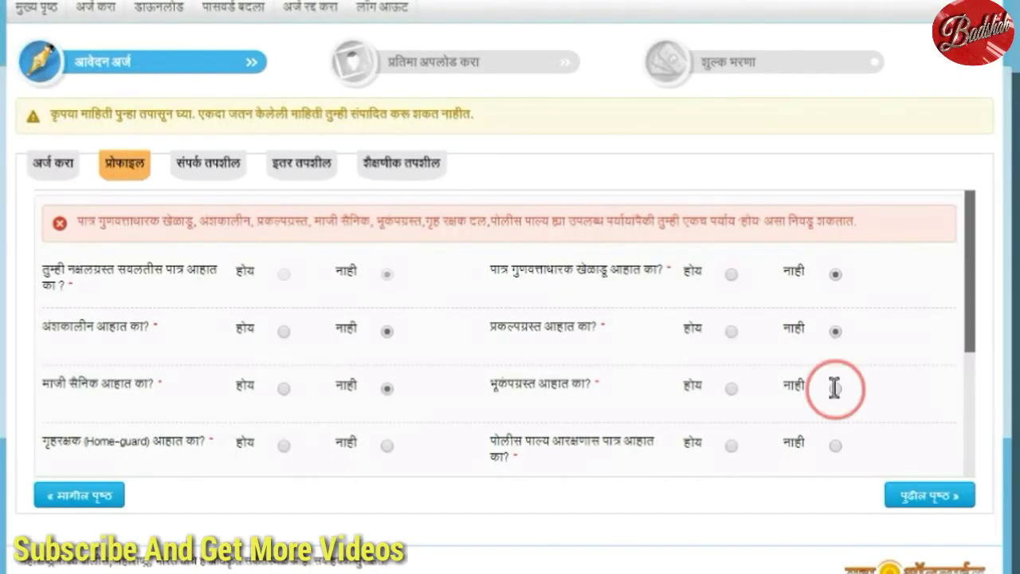
left_click(834, 388)
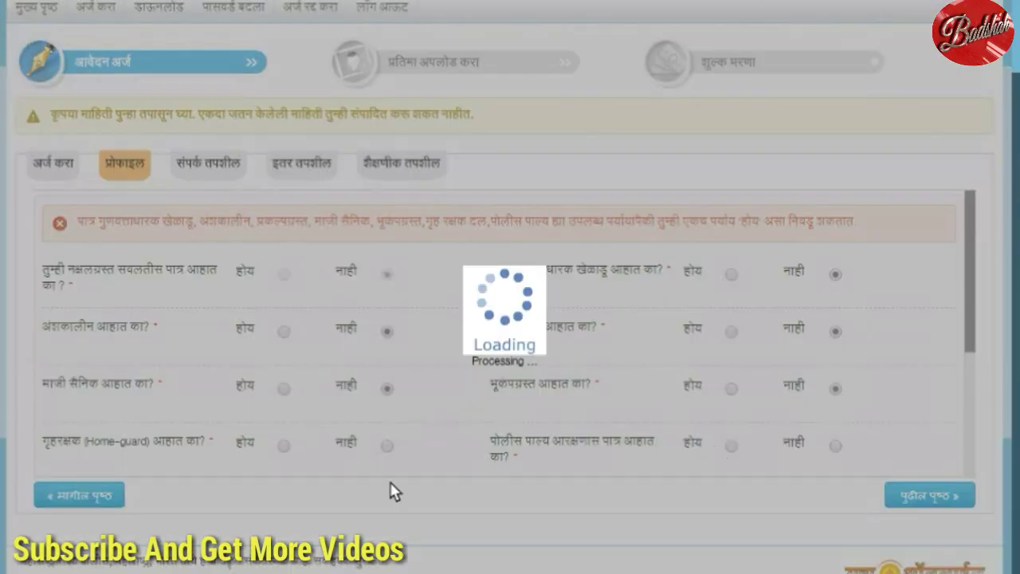
left_click(387, 446)
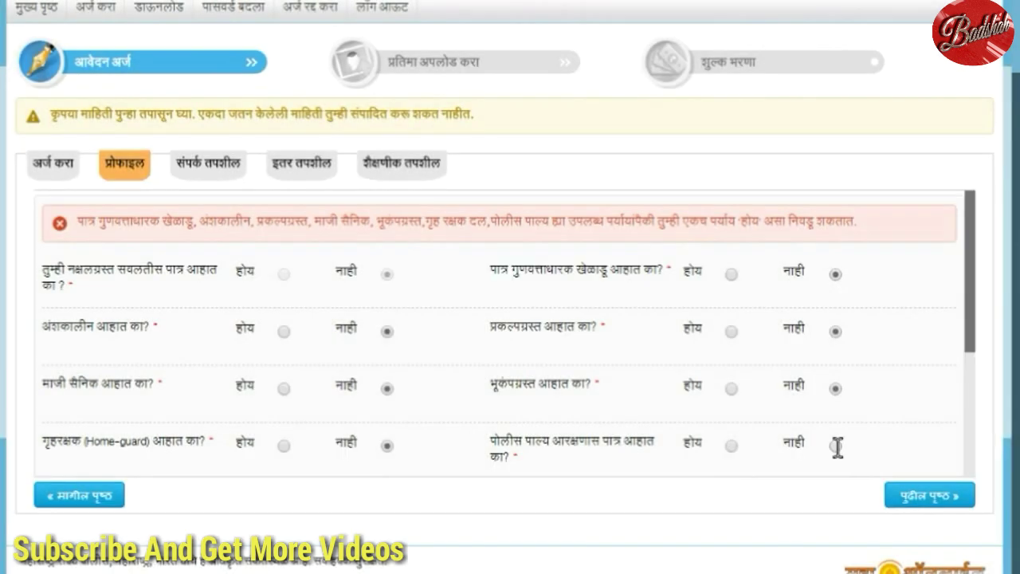
left_click(835, 446)
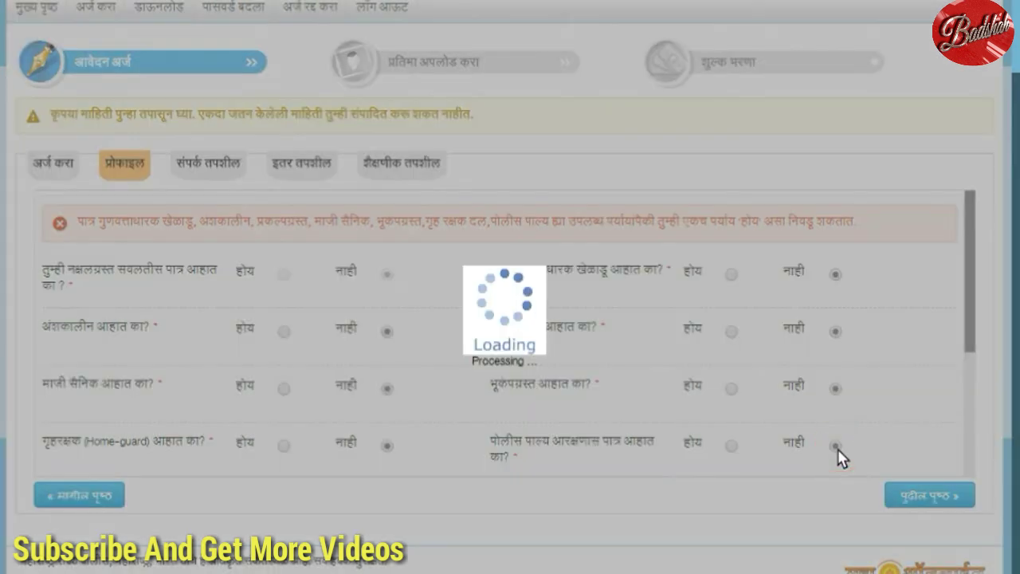
Choose the Open reservation category and एच.एस.सी / 12th as education, and enter the passing certificate number.
scroll(749, 326, "down", 3)
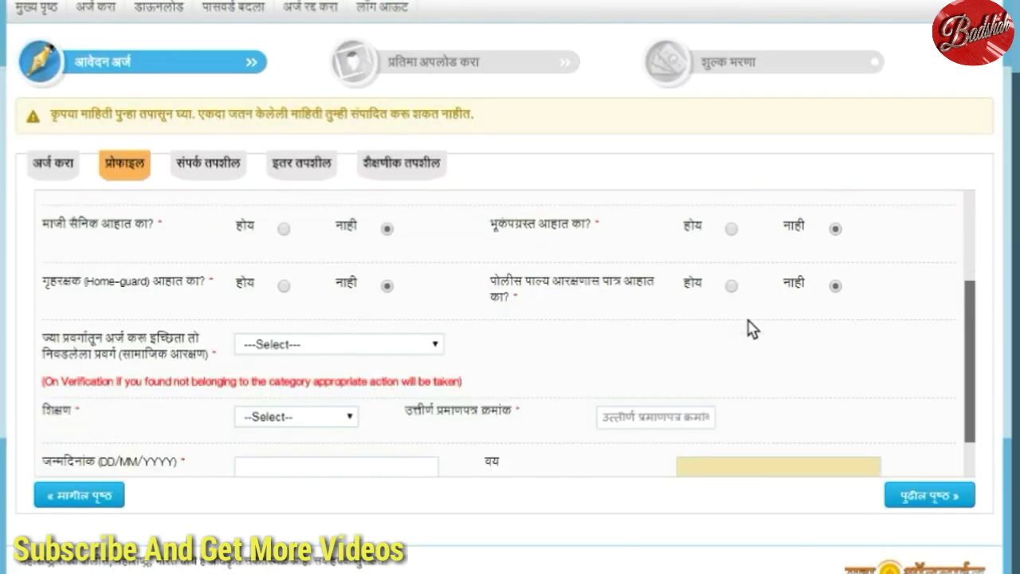
left_click(328, 326)
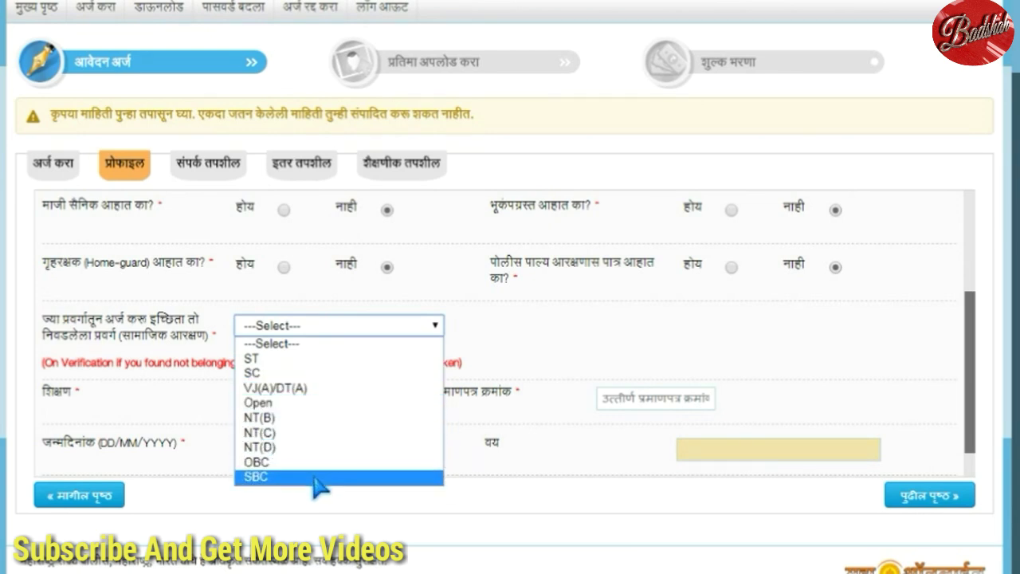
left_click(319, 408)
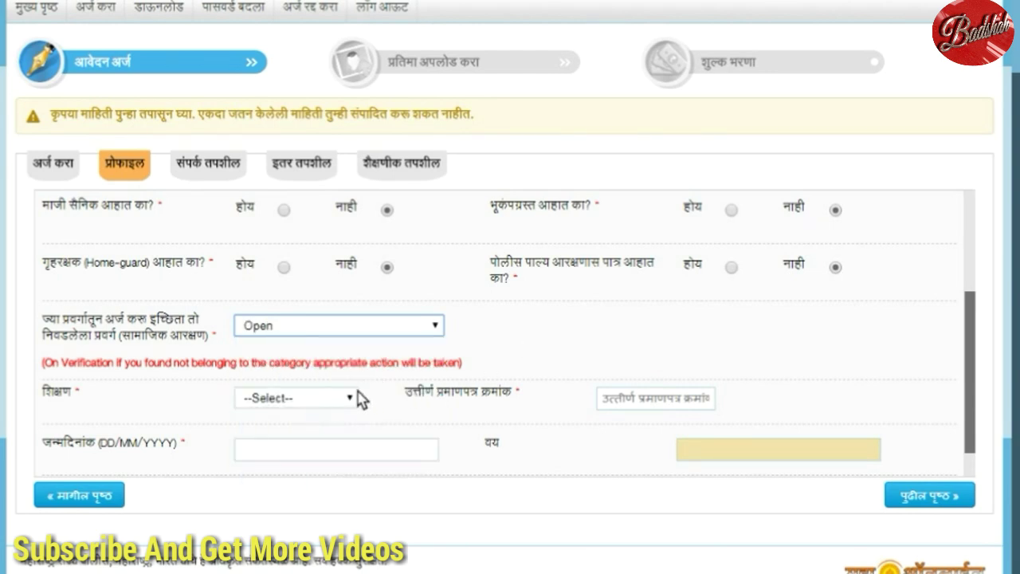
left_click(358, 391)
left_click(326, 436)
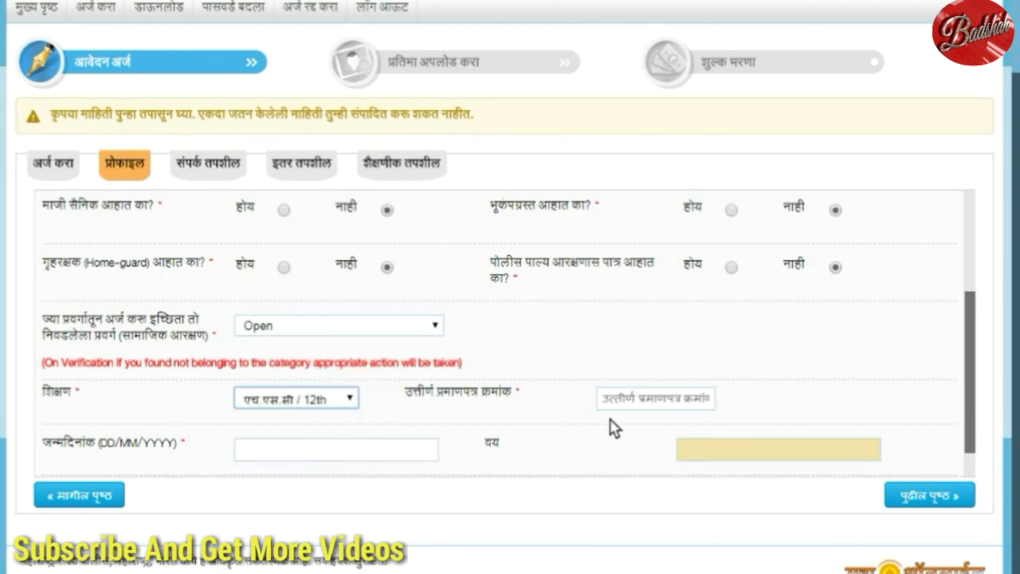
left_click(652, 399)
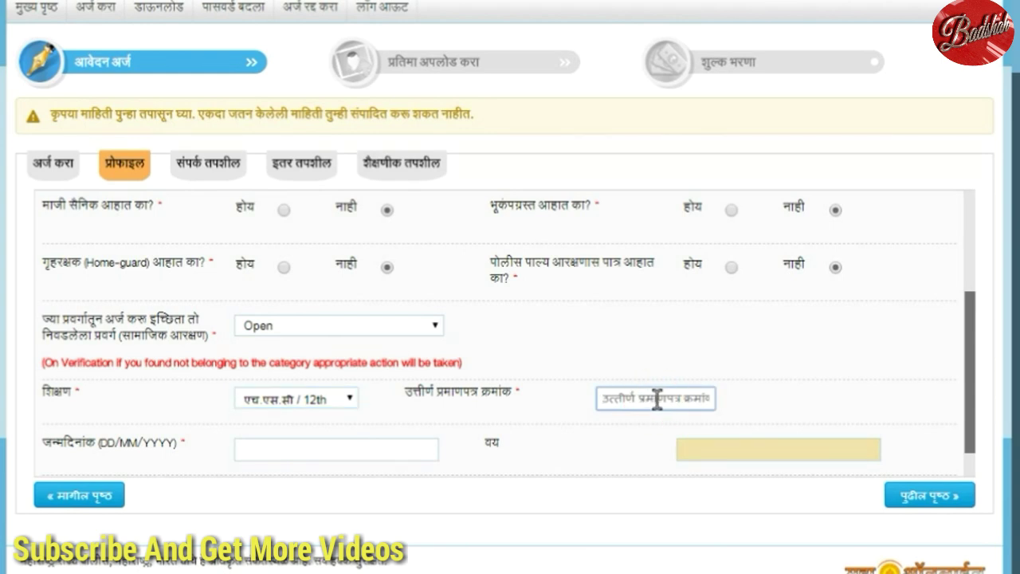
type("0121314")
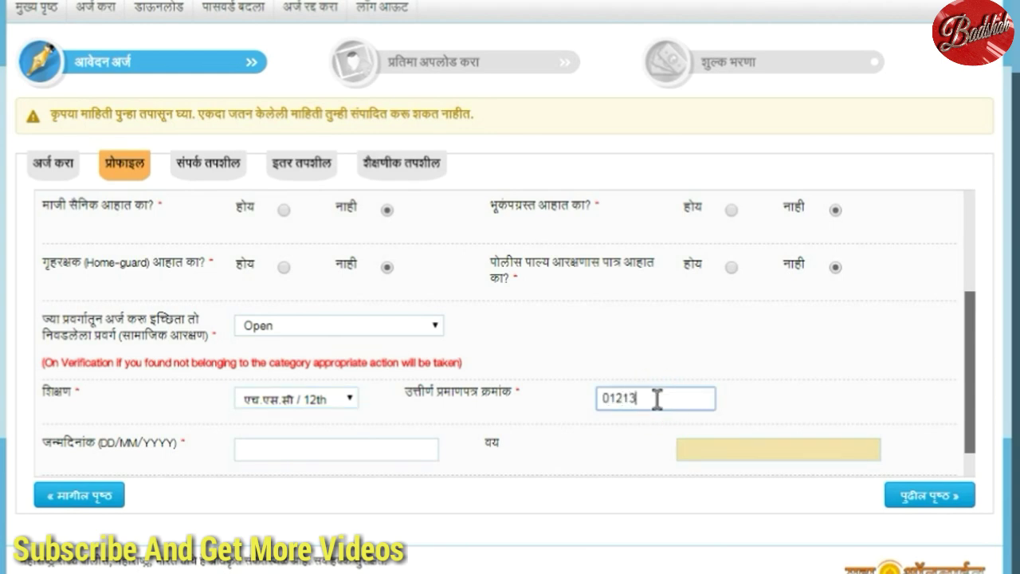
Try to set the applicant's date of birth with the calendar, choosing the year, month and day.
left_click(364, 444)
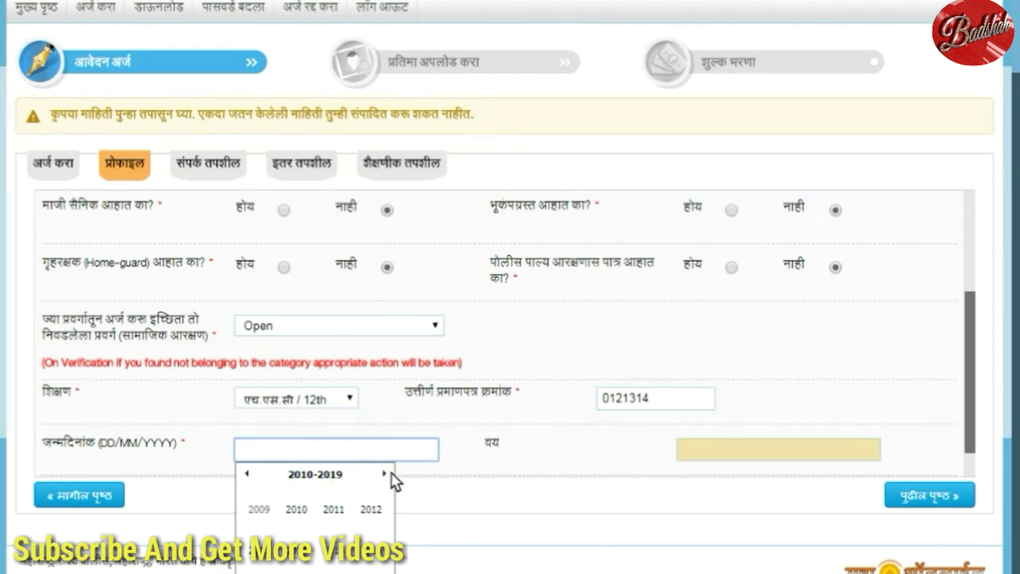
left_click(249, 473)
left_click(249, 473)
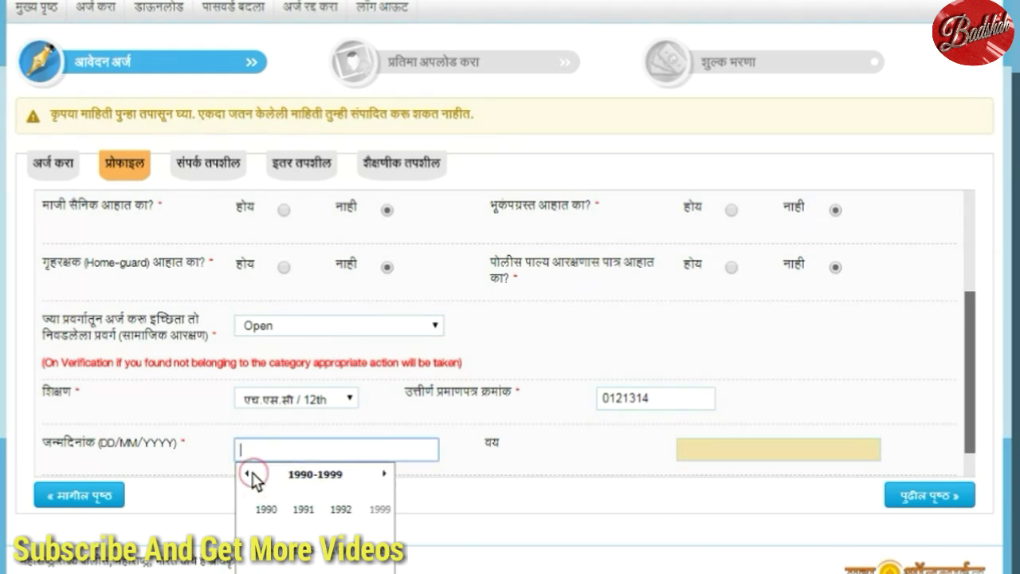
left_click(249, 473)
left_click(249, 473)
left_click(384, 473)
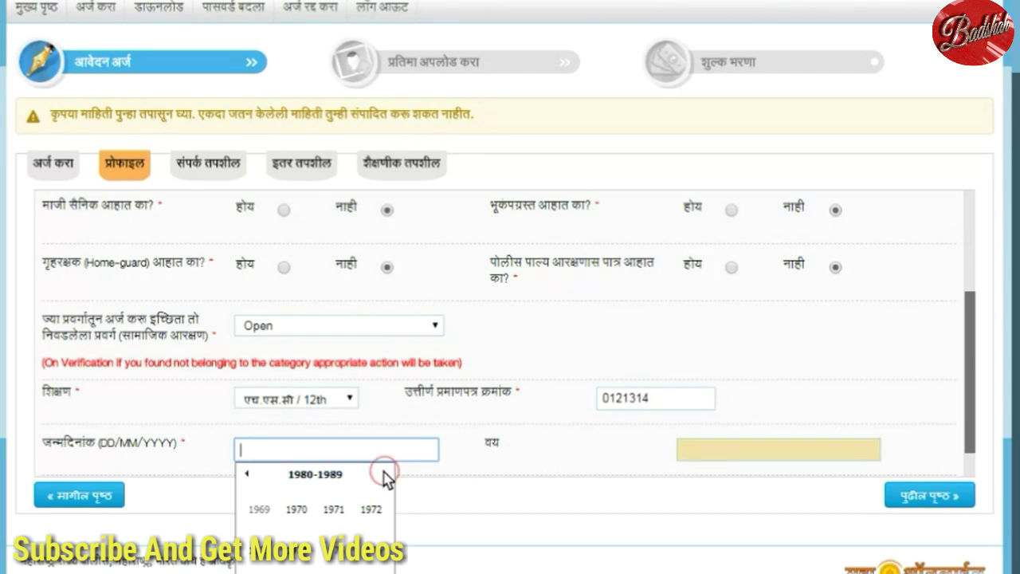
left_click(376, 542)
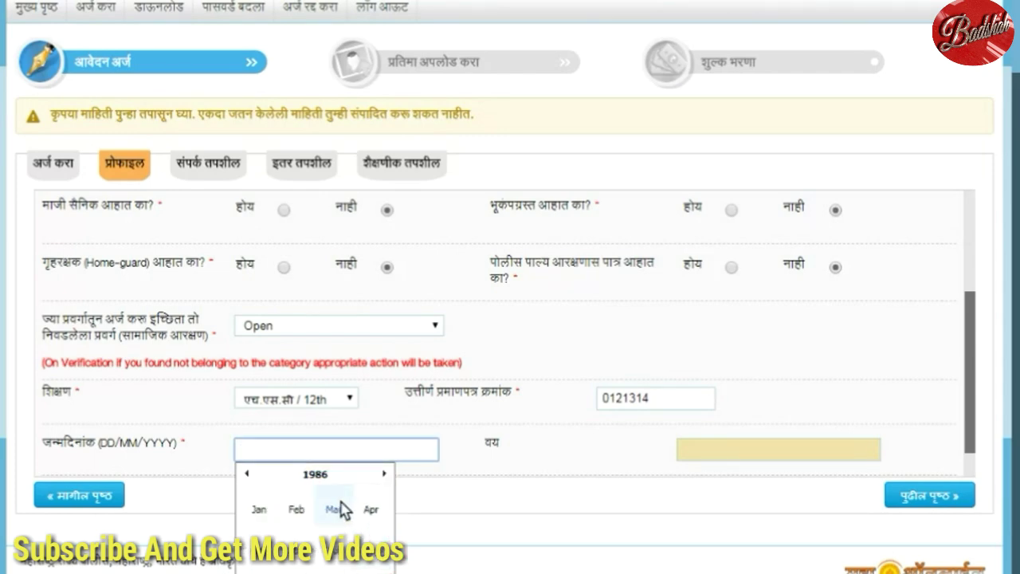
left_click(298, 548)
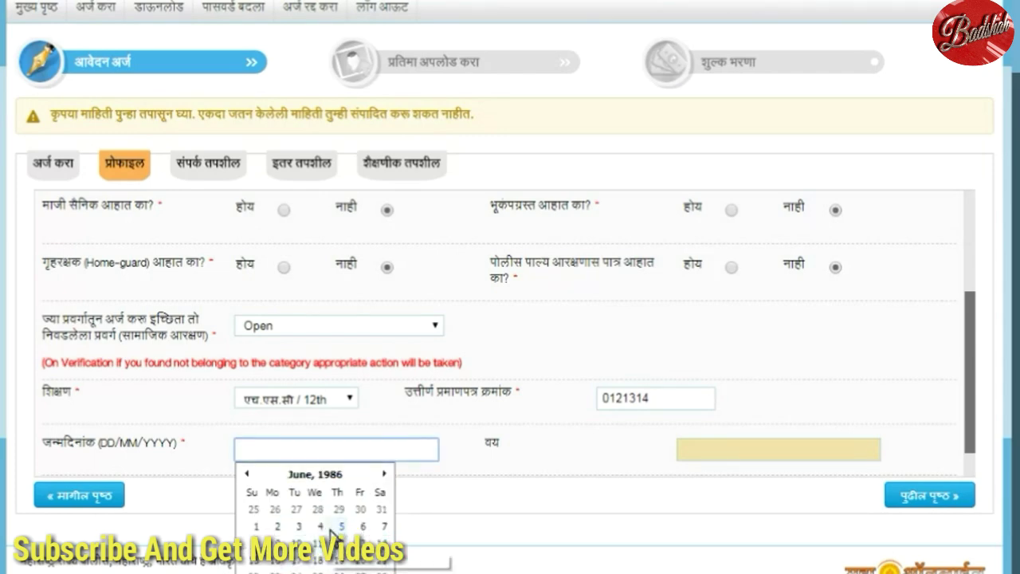
left_click(343, 549)
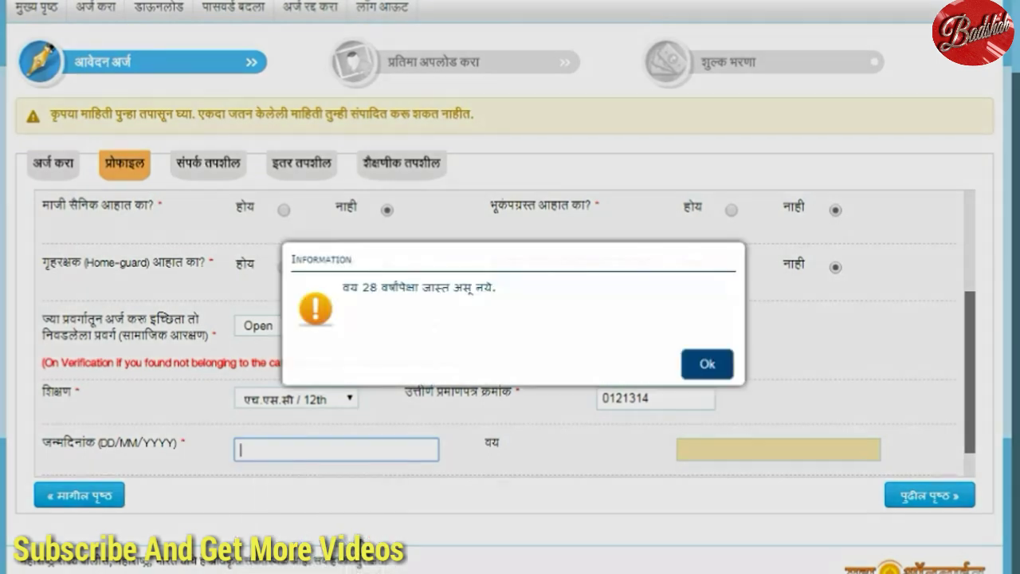
left_click(690, 364)
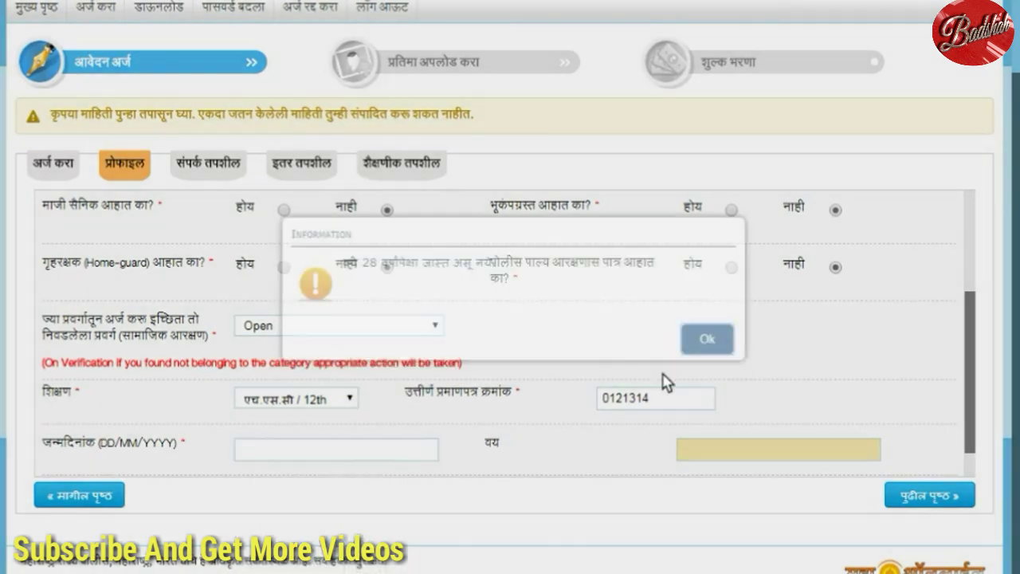
Choose a date of birth within the permitted age range and continue to the contact details page.
left_click(375, 448)
left_click(384, 473)
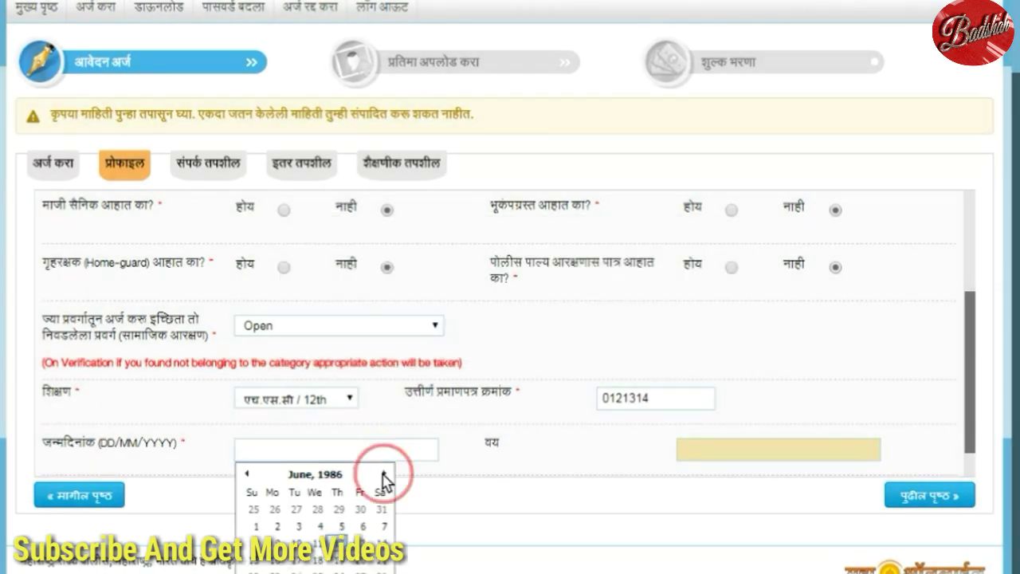
left_click(384, 473)
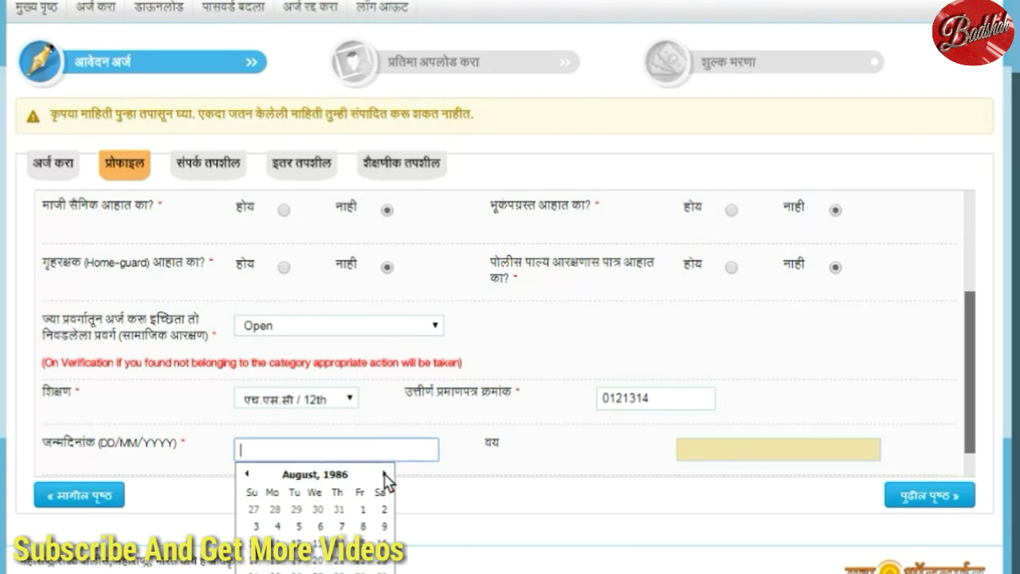
left_click(303, 478)
left_click(316, 473)
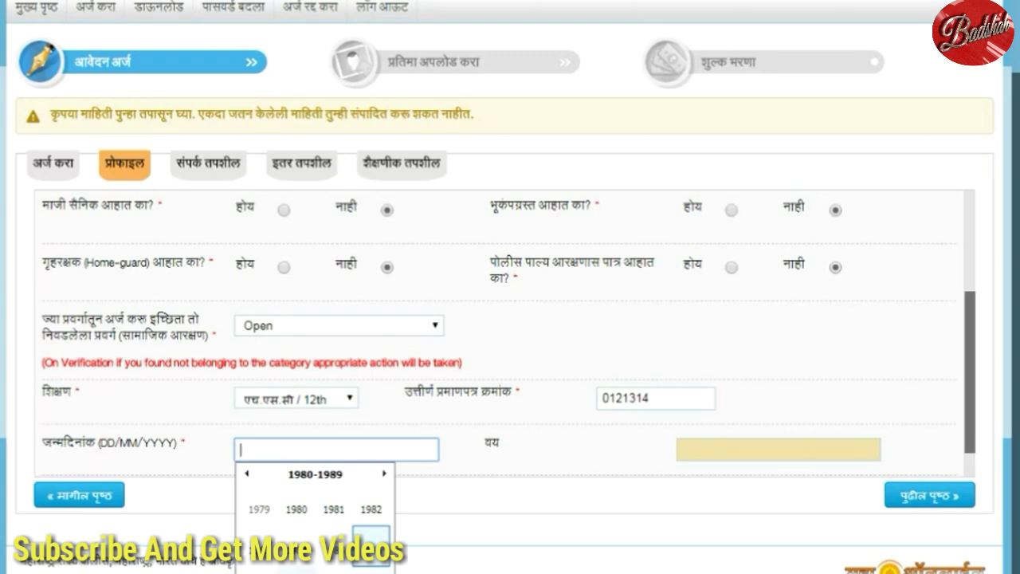
left_click(386, 474)
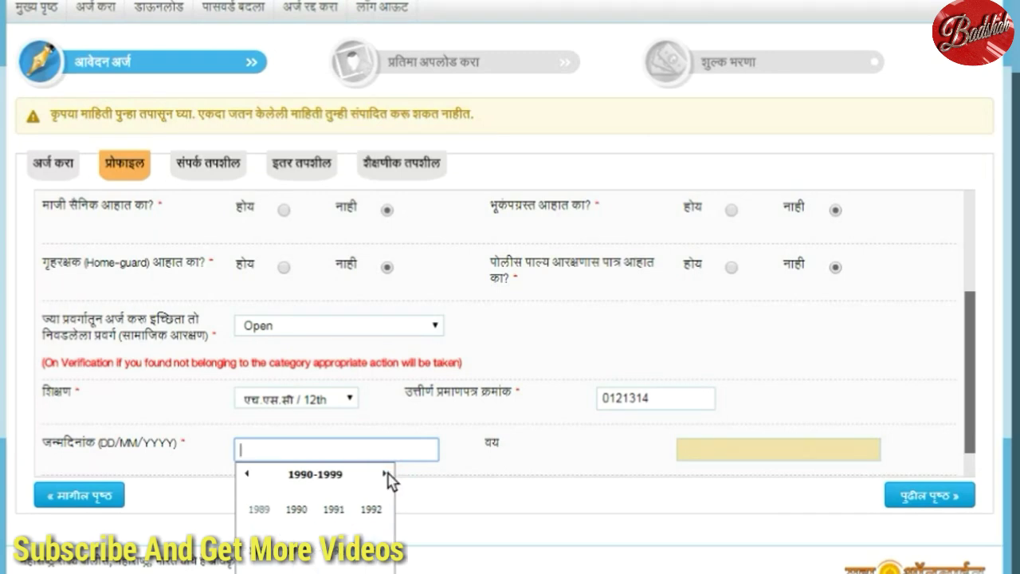
left_click(297, 510)
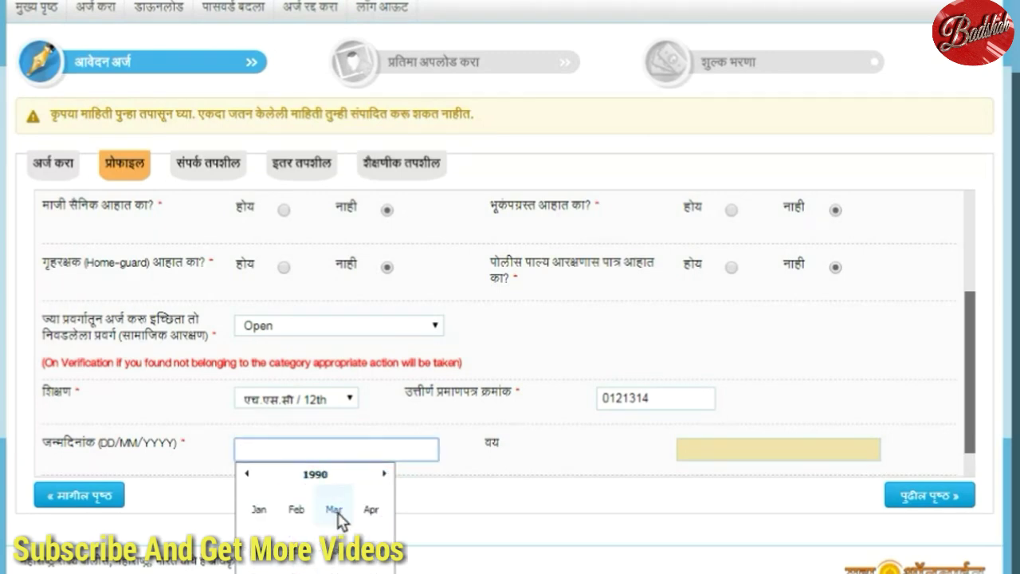
left_click(298, 545)
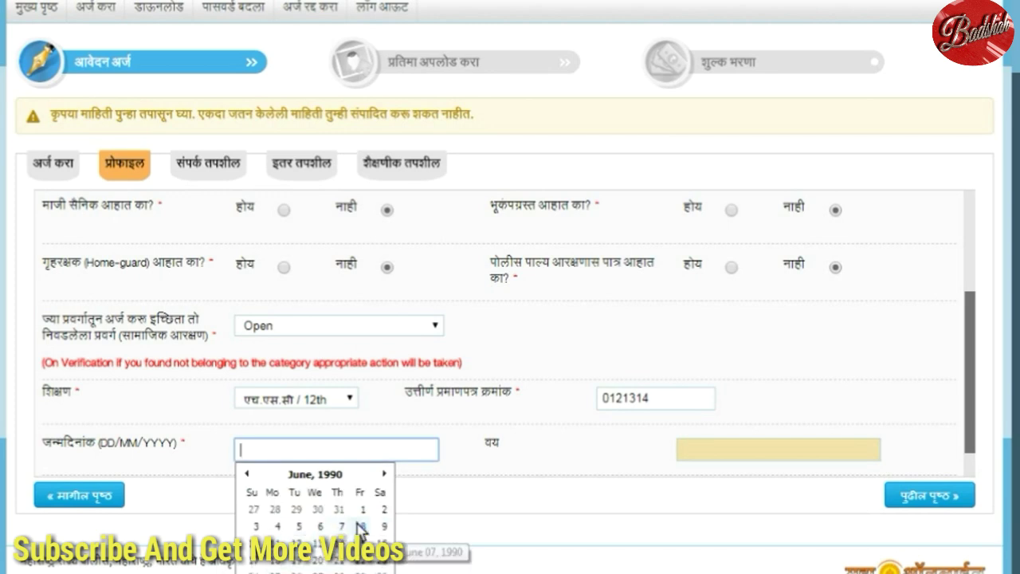
left_click(298, 544)
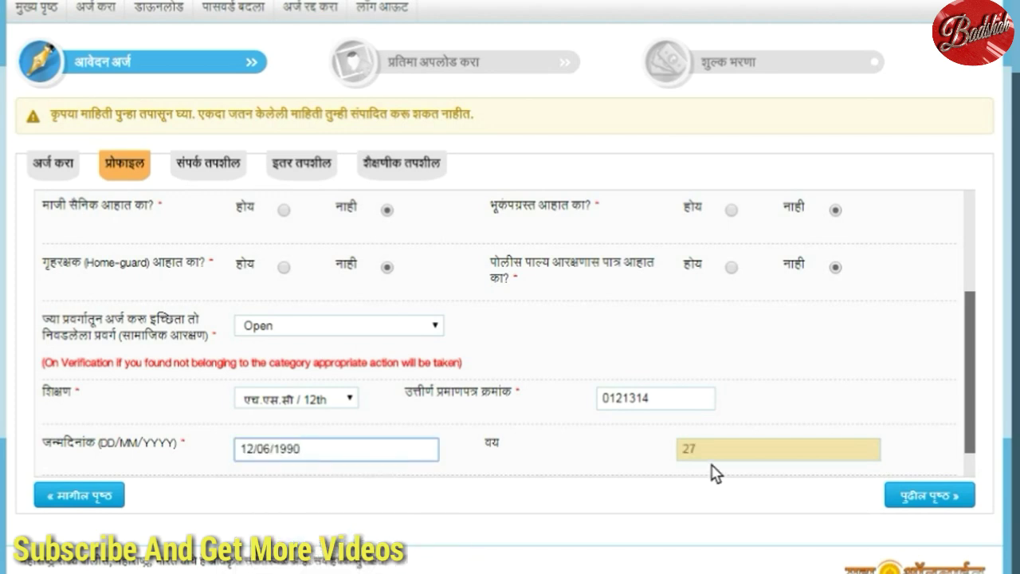
scroll(717, 446, "down", 1)
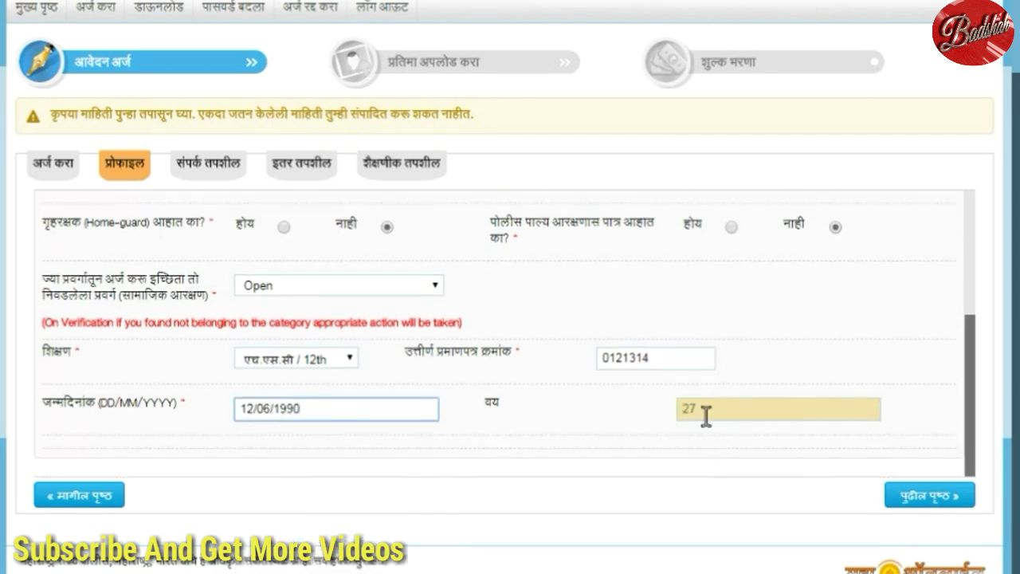
left_click(929, 496)
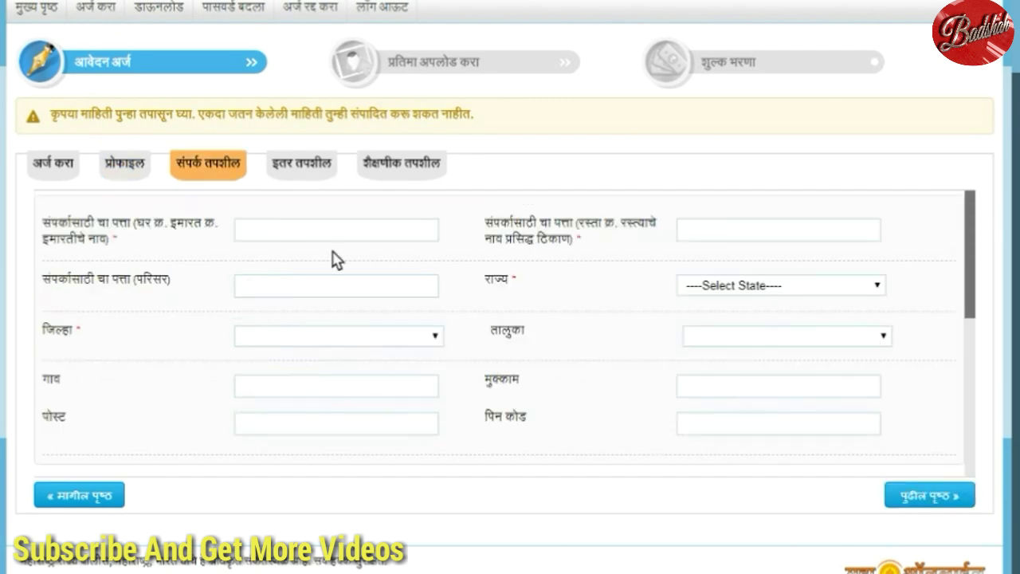
Fill in the contact address's house or building name, road and locality (परिसर) in English.
scroll(343, 275, "up", 2)
left_click(296, 321)
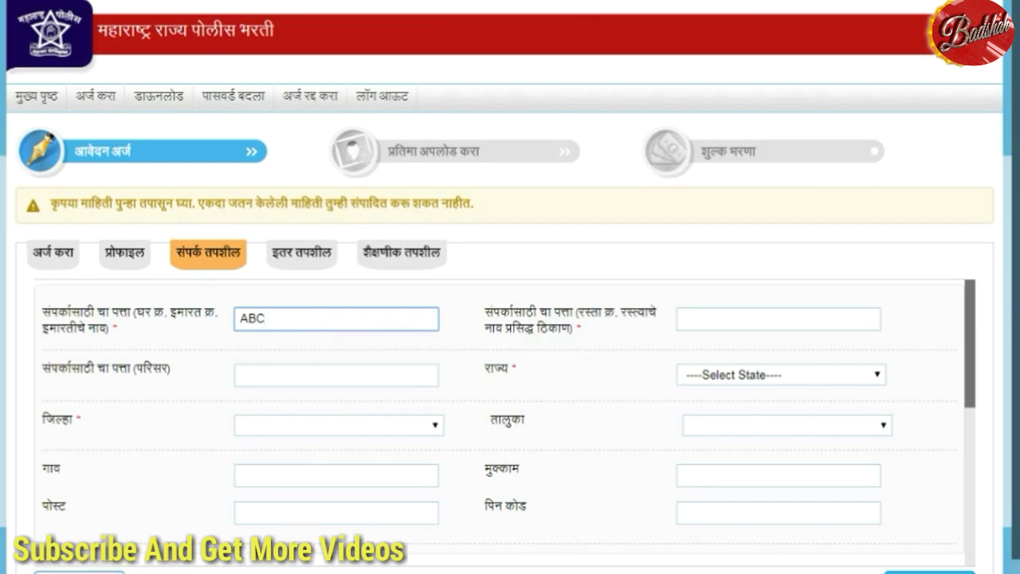
left_click(108, 570)
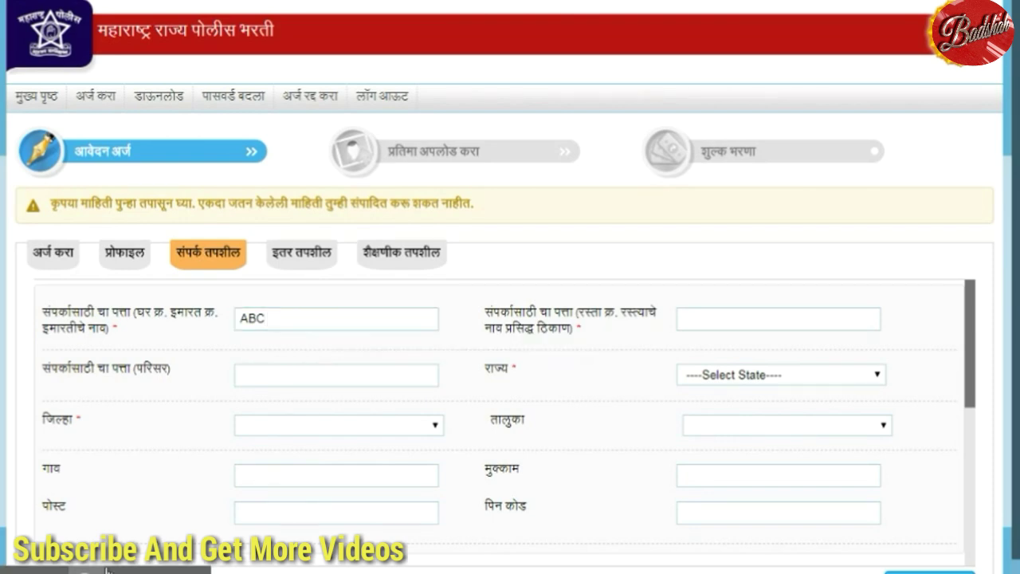
left_click(722, 317)
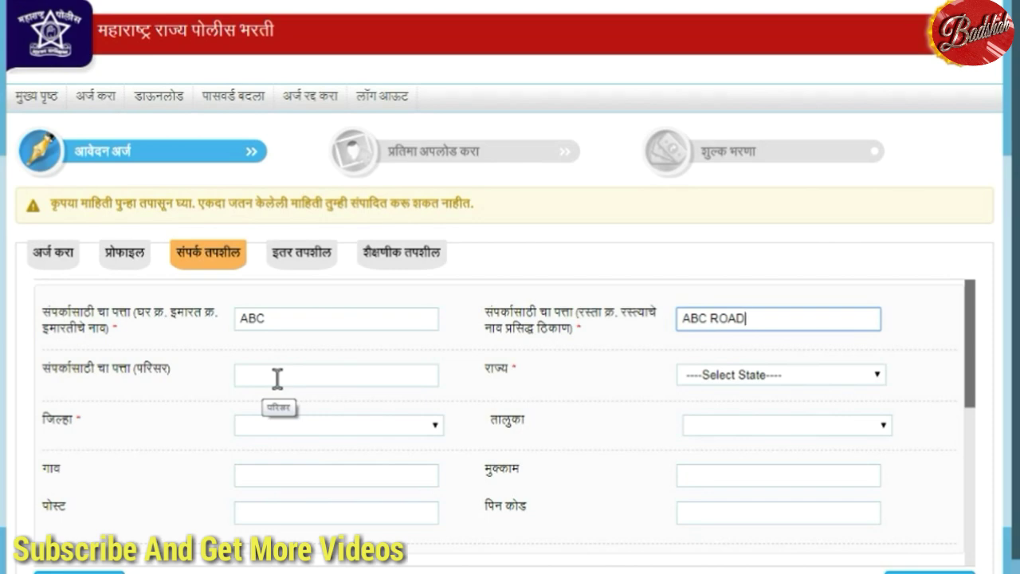
left_click(276, 379)
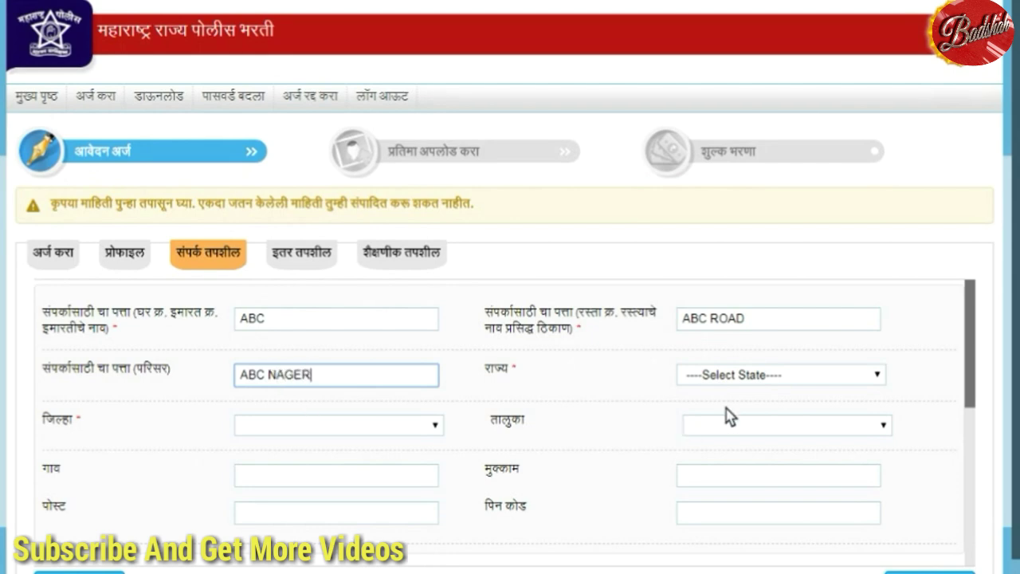
Select MAHARASHTRA as the contact address's state, and choose the applicant's district and taluka.
left_click(771, 379)
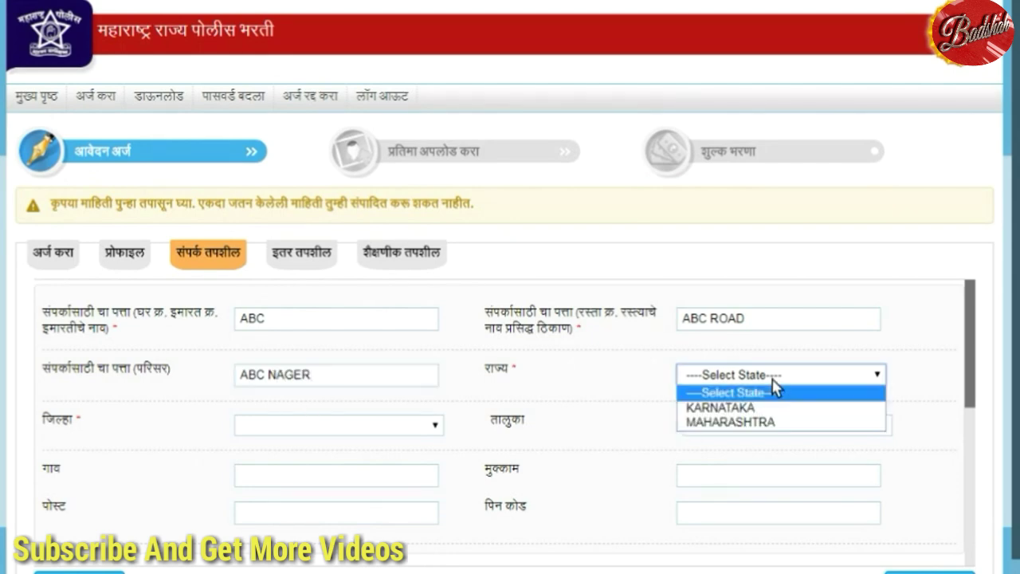
left_click(741, 422)
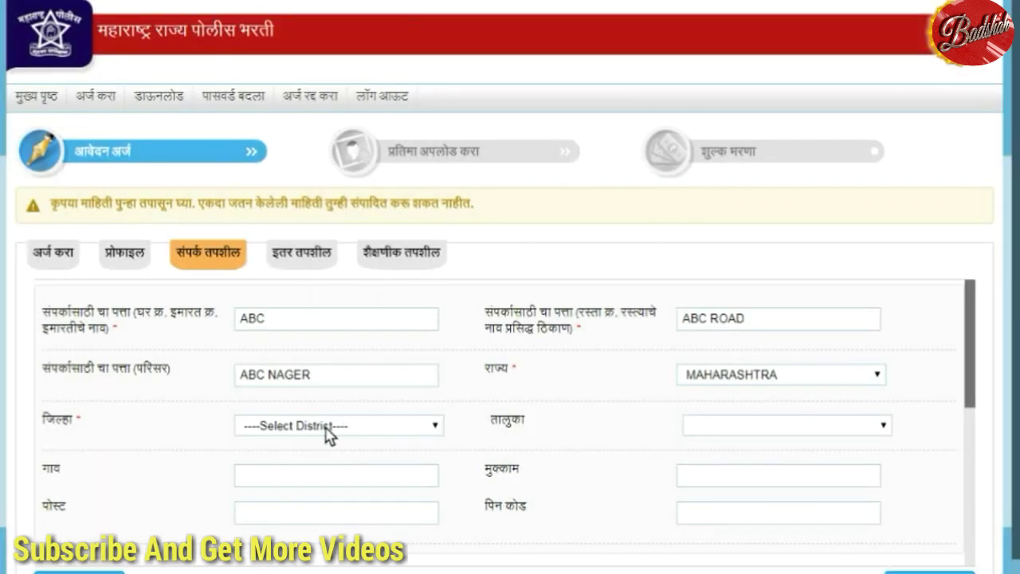
left_click(328, 425)
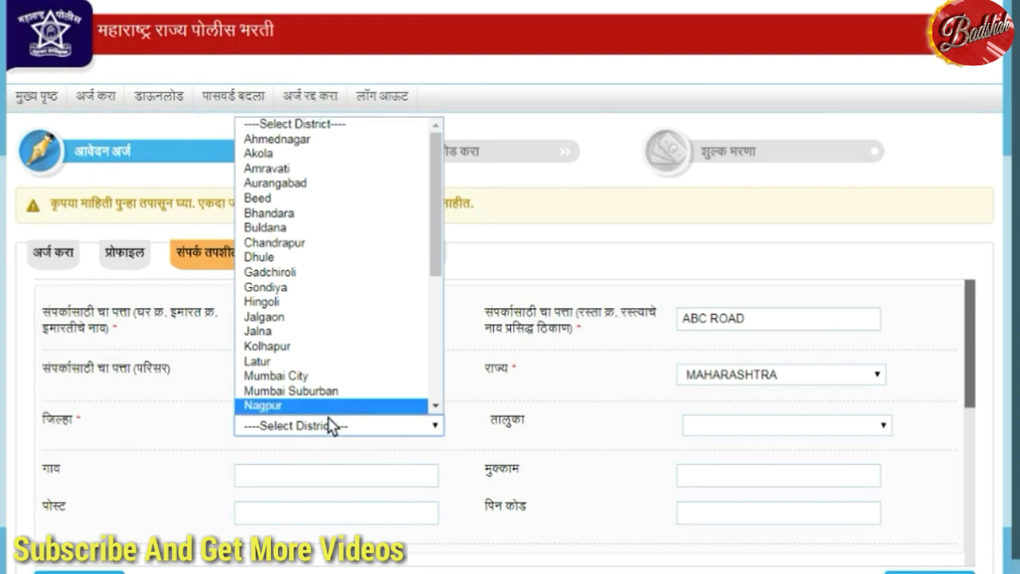
left_click(332, 362)
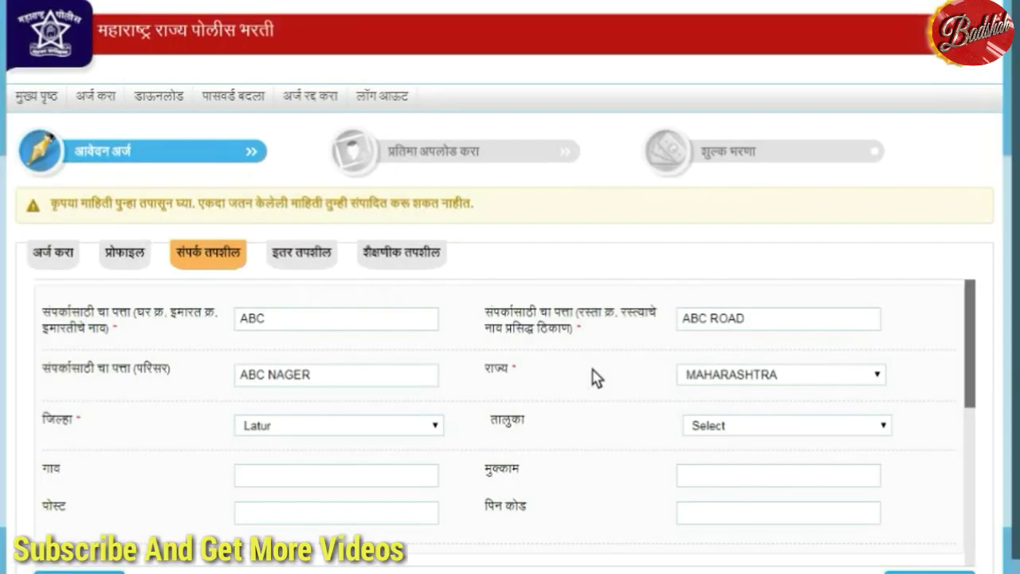
left_click(727, 426)
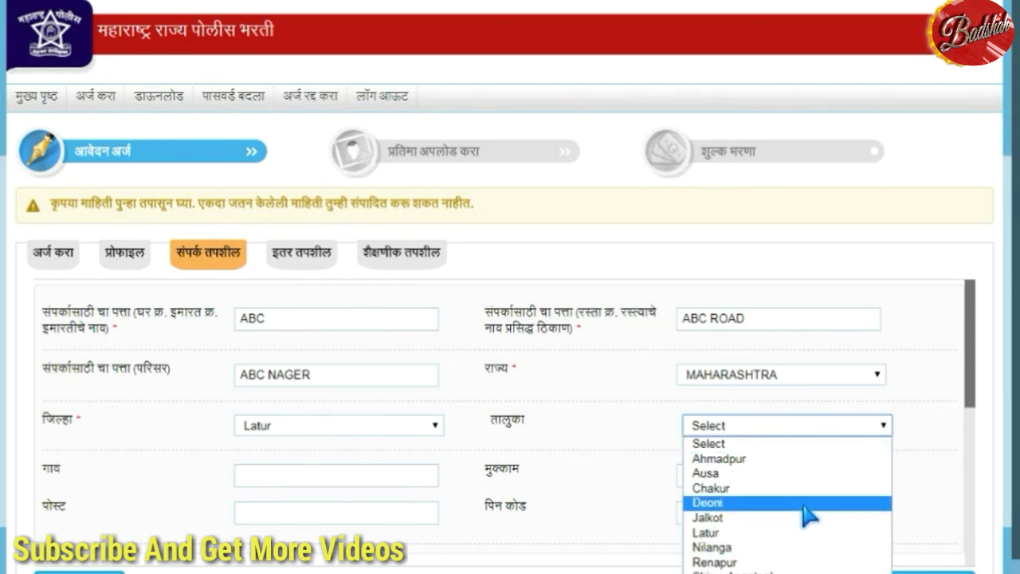
left_click(801, 460)
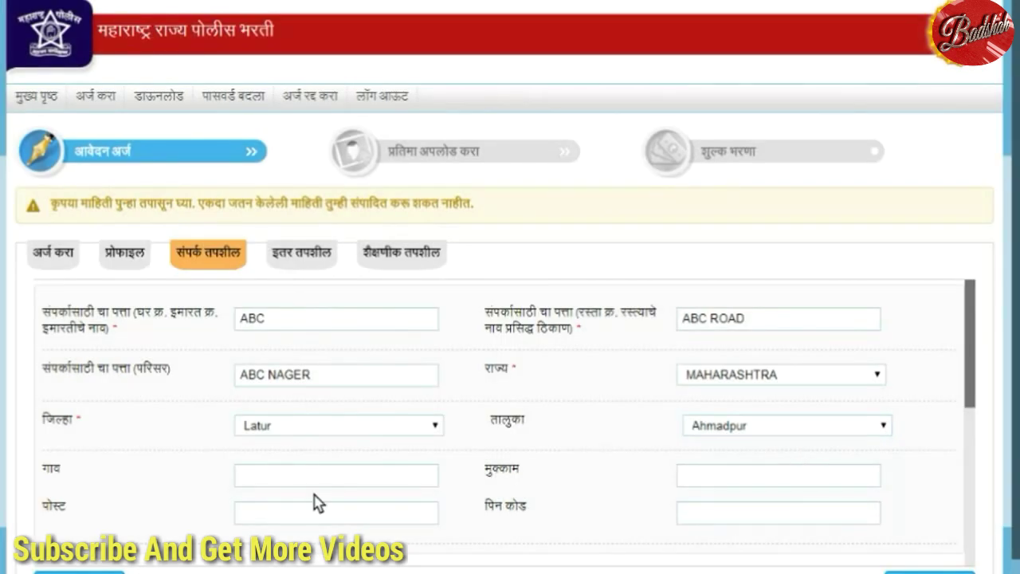
Enter the village, reuse its name for the post (पोस्ट) and मुक्काम fields, and fill in the postal code.
left_click(316, 477)
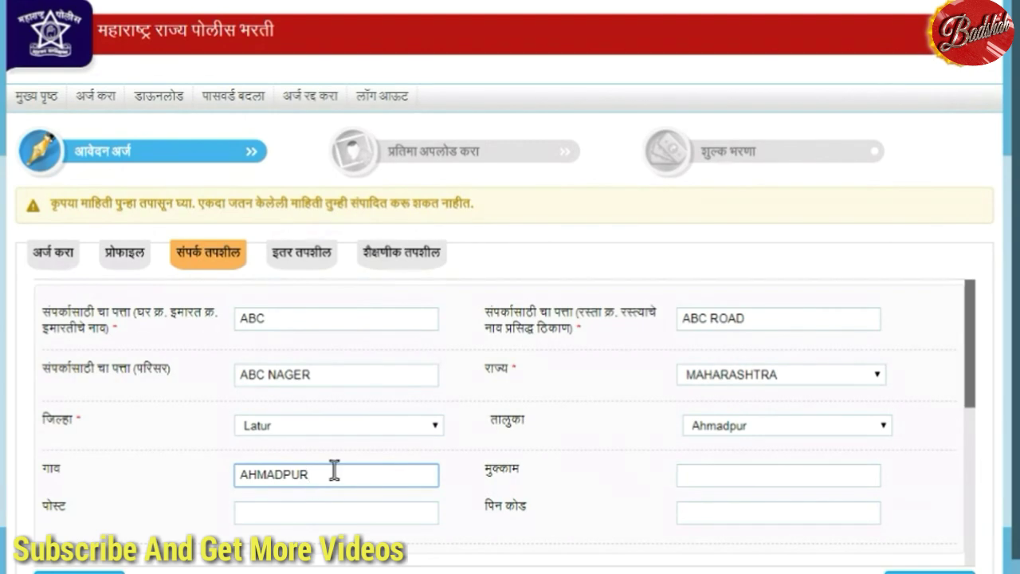
left_click(324, 511)
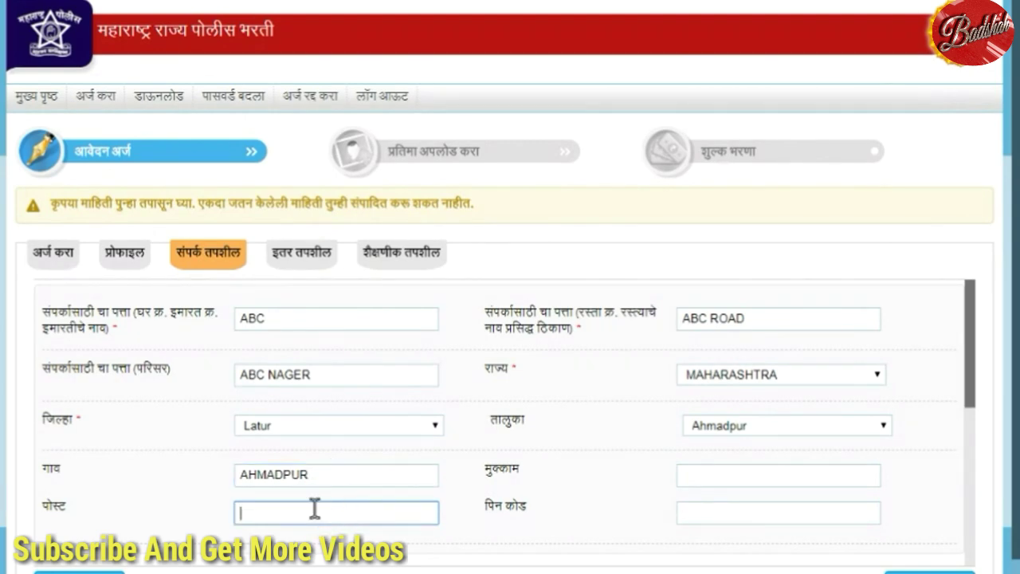
left_click_drag(319, 473, 236, 478)
key("ctrl+c")
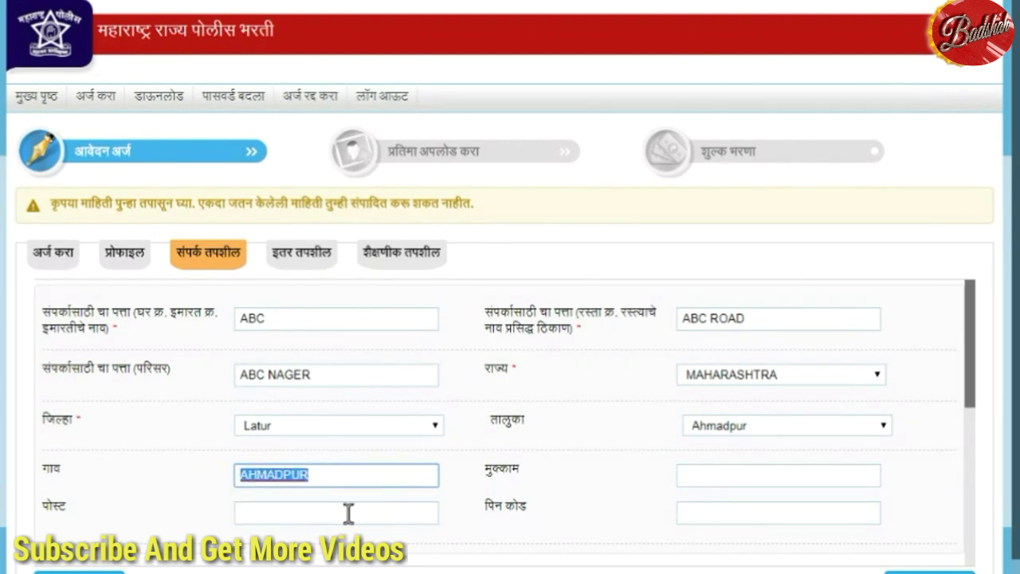
left_click(348, 512)
key("ctrl+v")
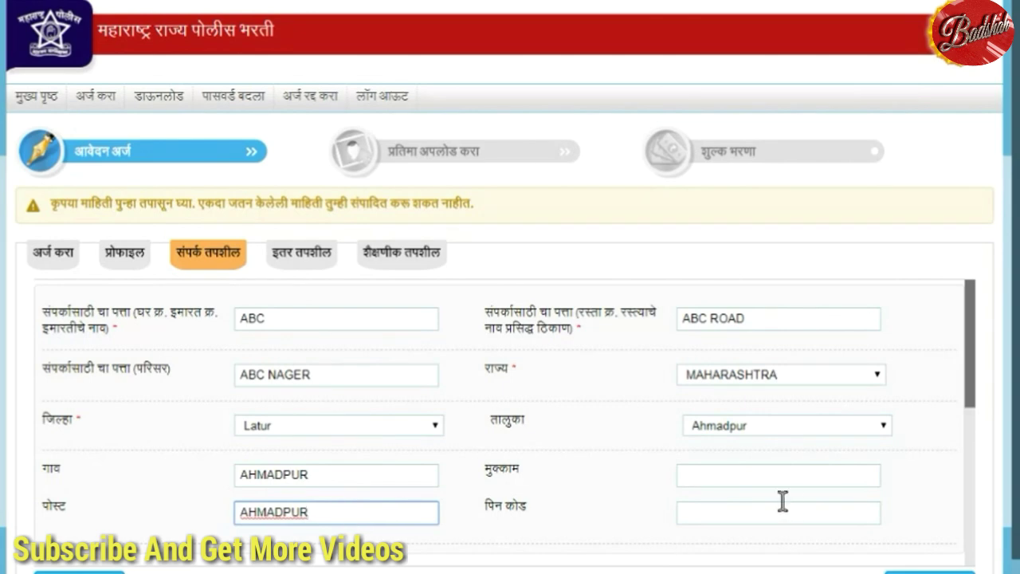
left_click(710, 476)
key("ctrl+v")
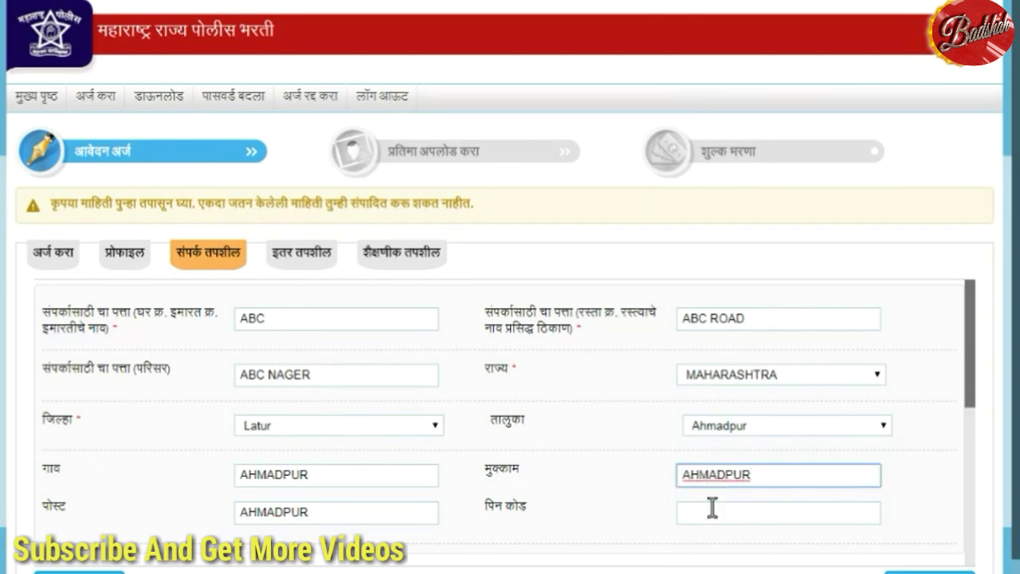
left_click(713, 511)
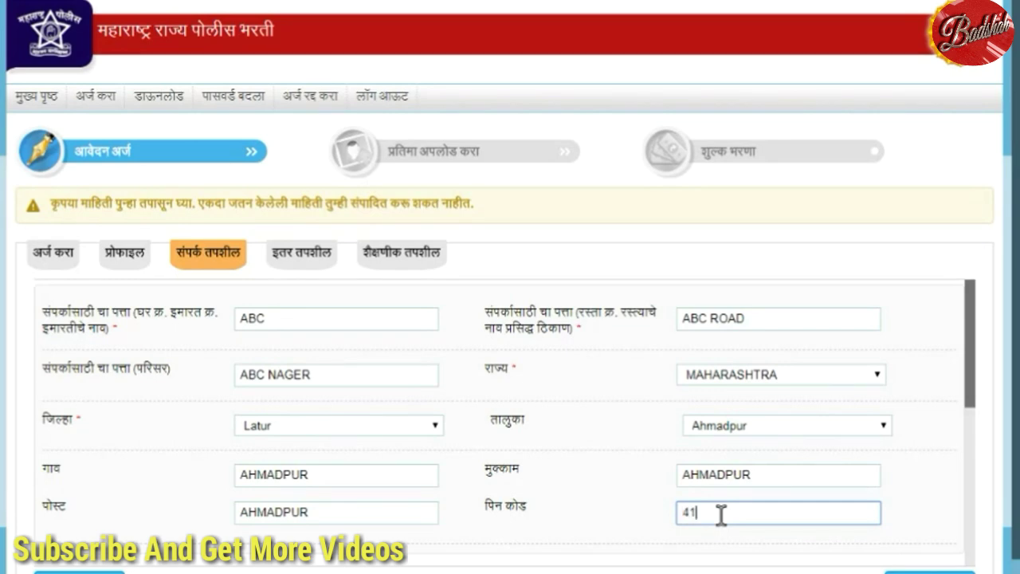
type("413518")
Mark the permanent address as the same as the contact address and continue to the other details page.
scroll(765, 502, "down", 3)
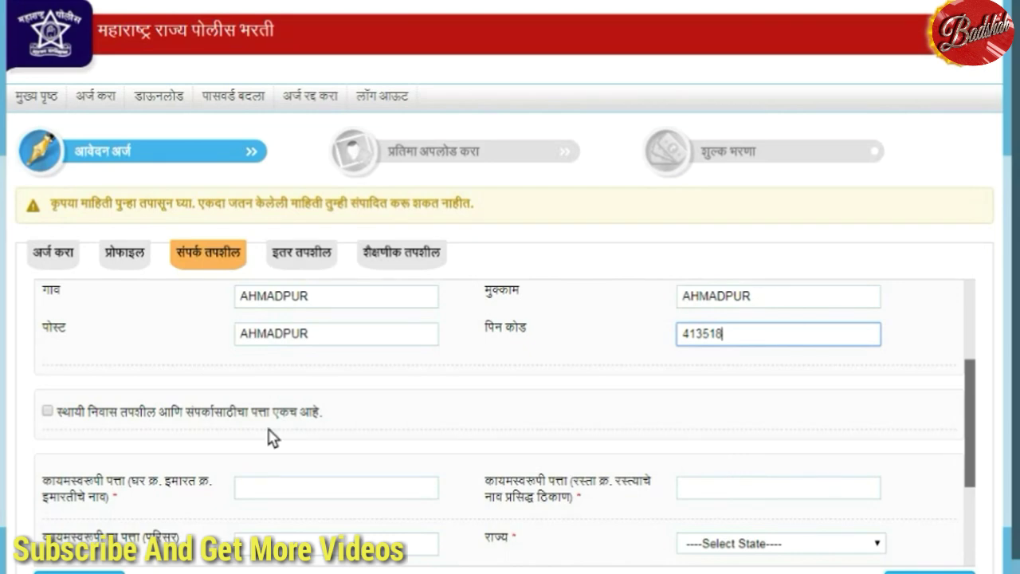
left_click(47, 411)
scroll(209, 452, "down", 1)
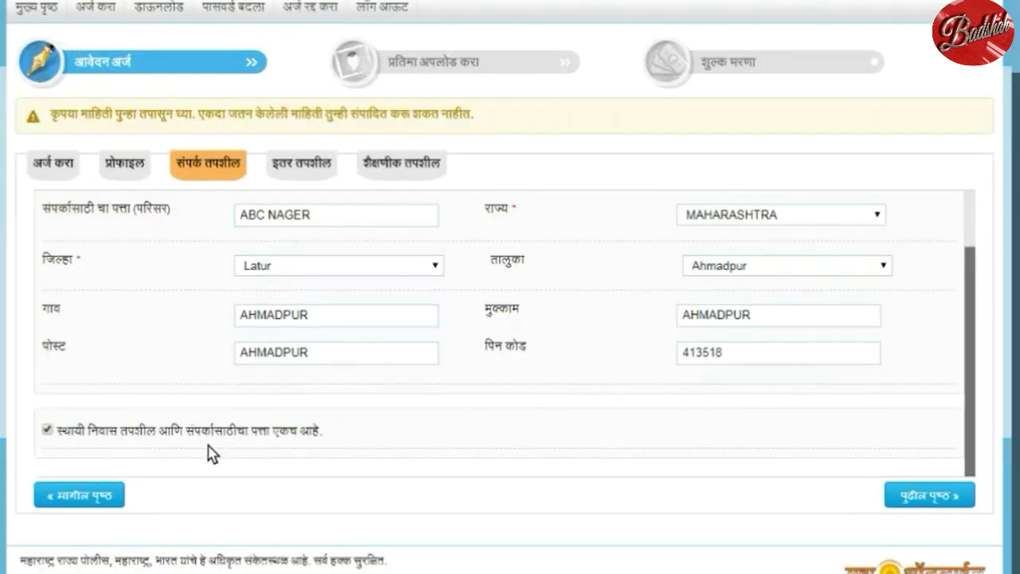
left_click(932, 501)
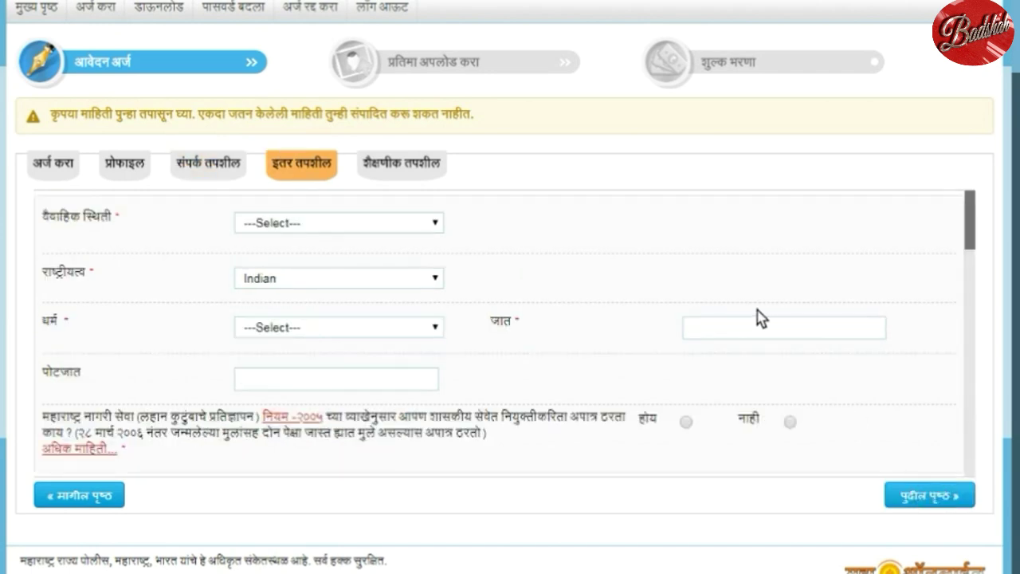
Set the marital status to Unmarried, keep the nationality as Indian, and choose Hindu as the religion.
left_click(370, 223)
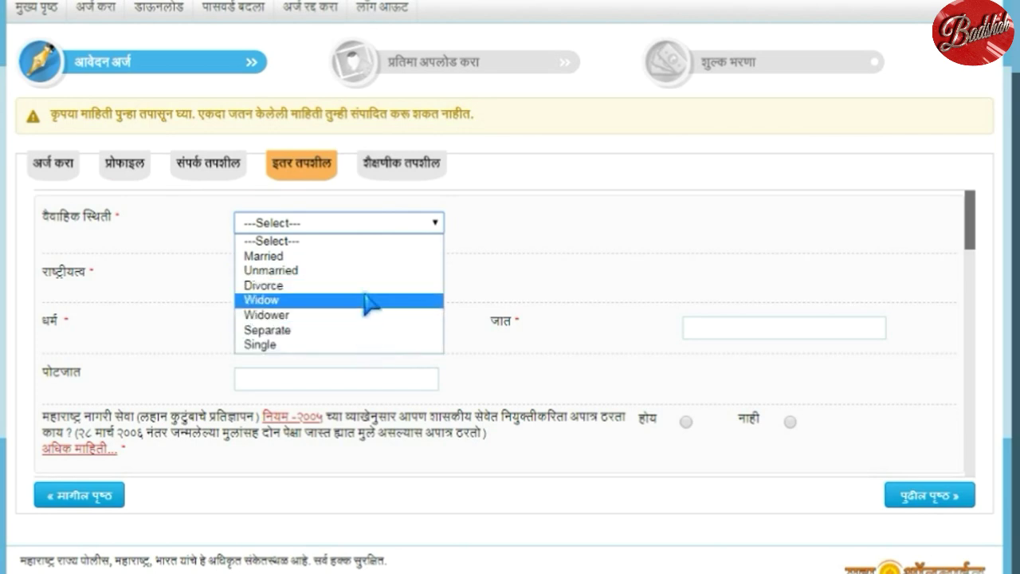
left_click(374, 271)
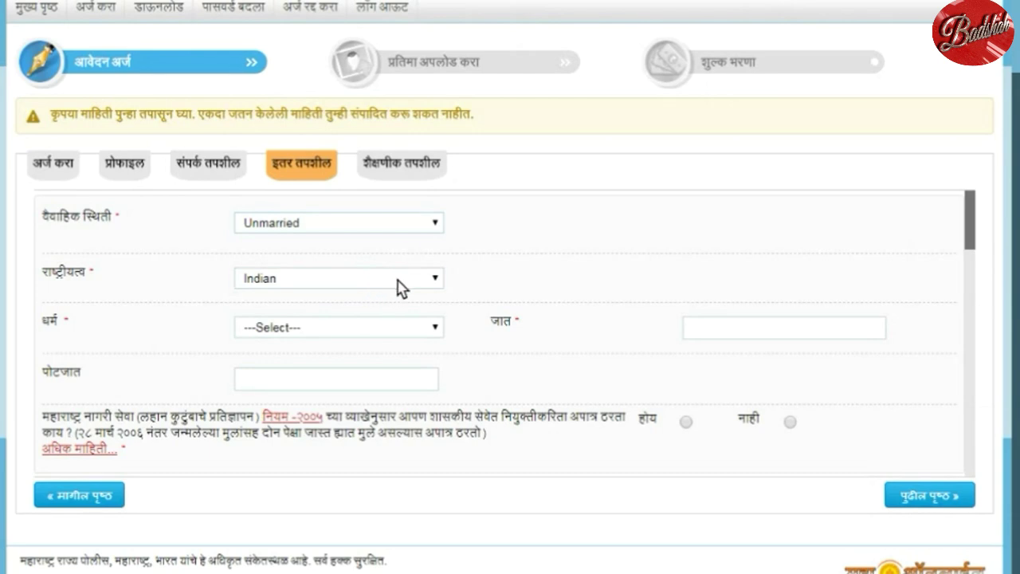
left_click(397, 285)
left_click(399, 298)
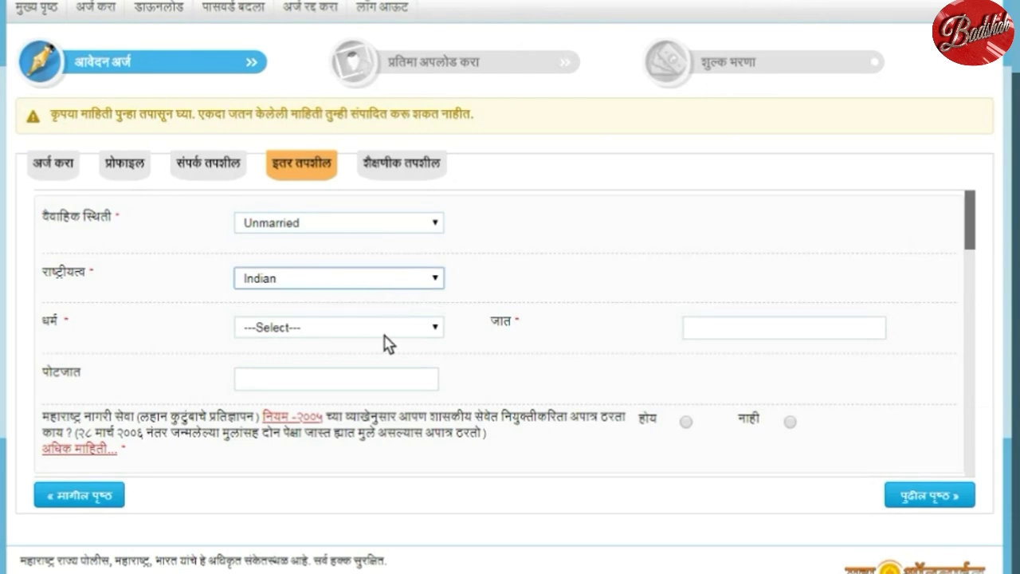
left_click(388, 333)
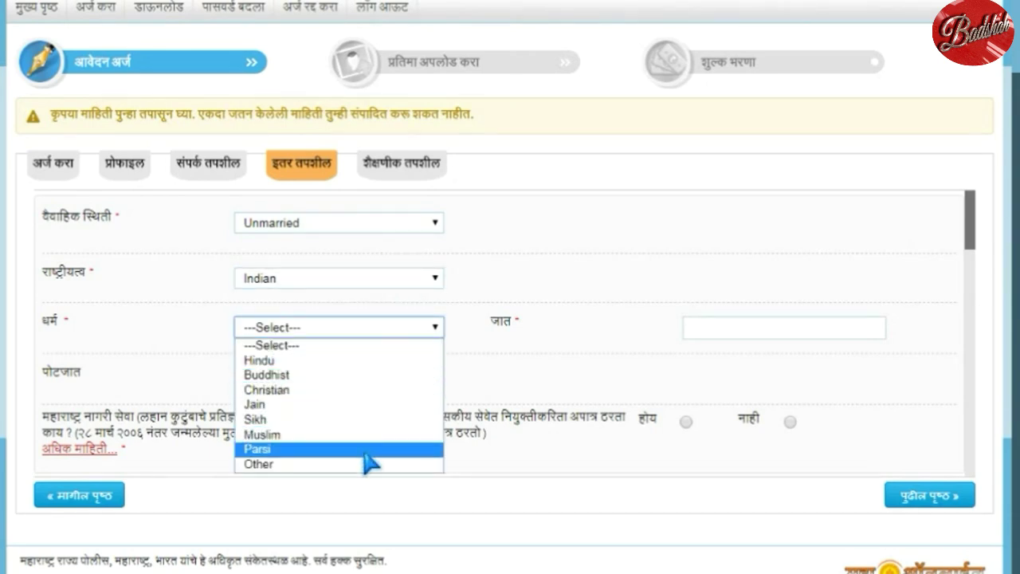
left_click(372, 368)
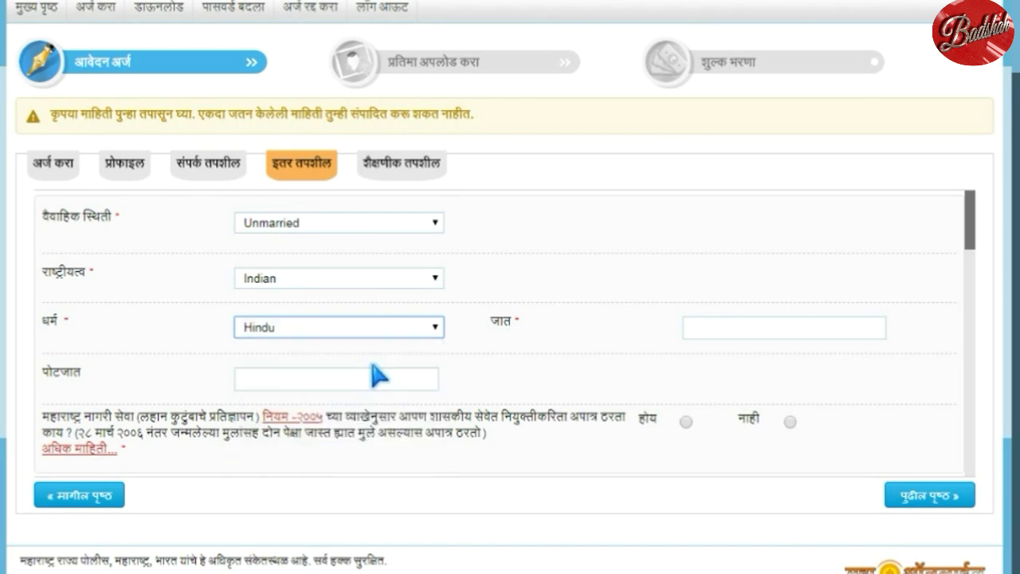
Enter HINDU as both caste (जात) and sub-caste (पोटजात), and answer नाही to the small-family rule disqualification question.
left_click(738, 327)
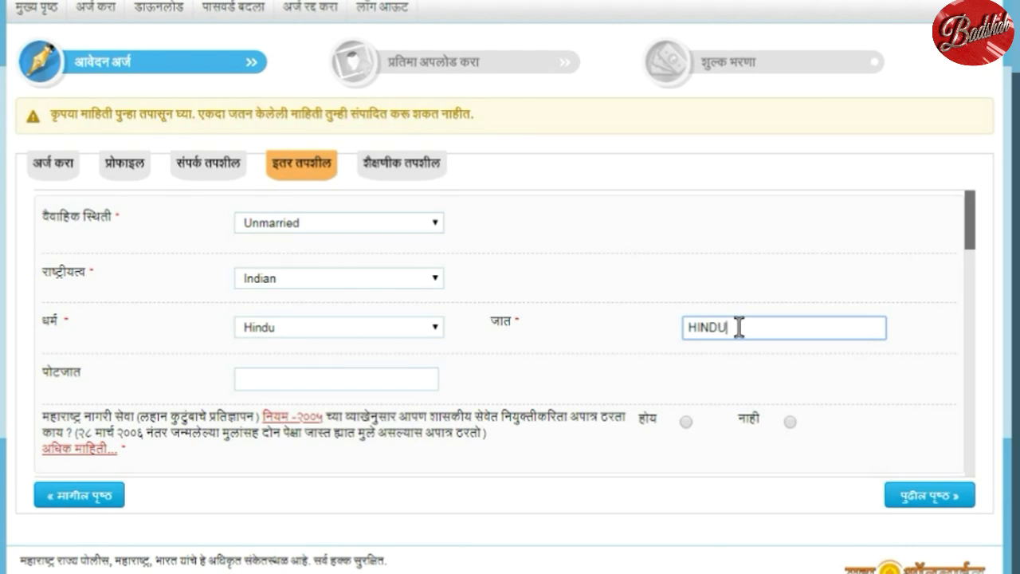
left_click(299, 379)
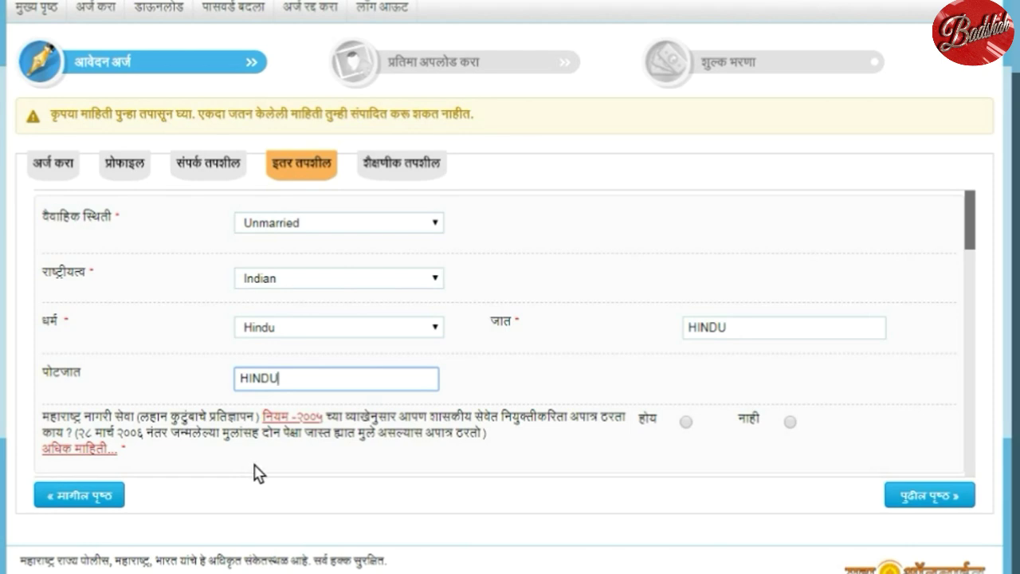
left_click(788, 421)
Answer नाही to current government or military service, pending court case, past court case and past police record.
scroll(773, 430, "down", 1)
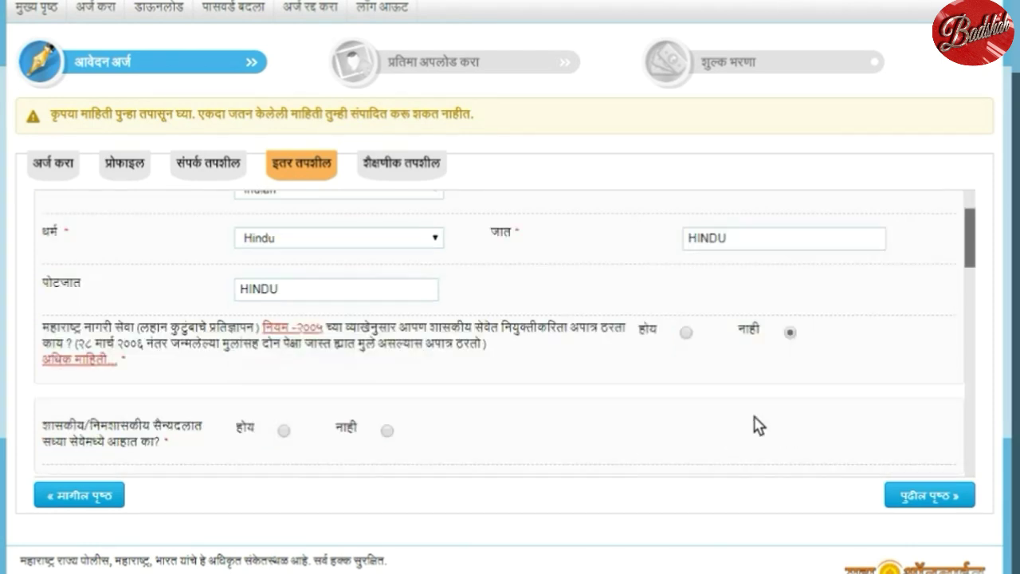
scroll(673, 392, "down", 1)
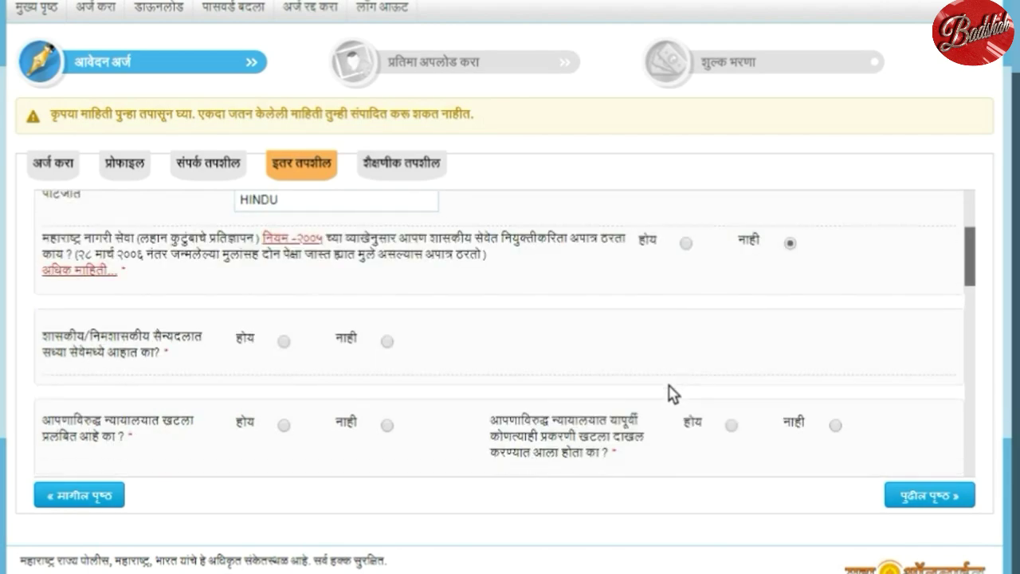
left_click(385, 340)
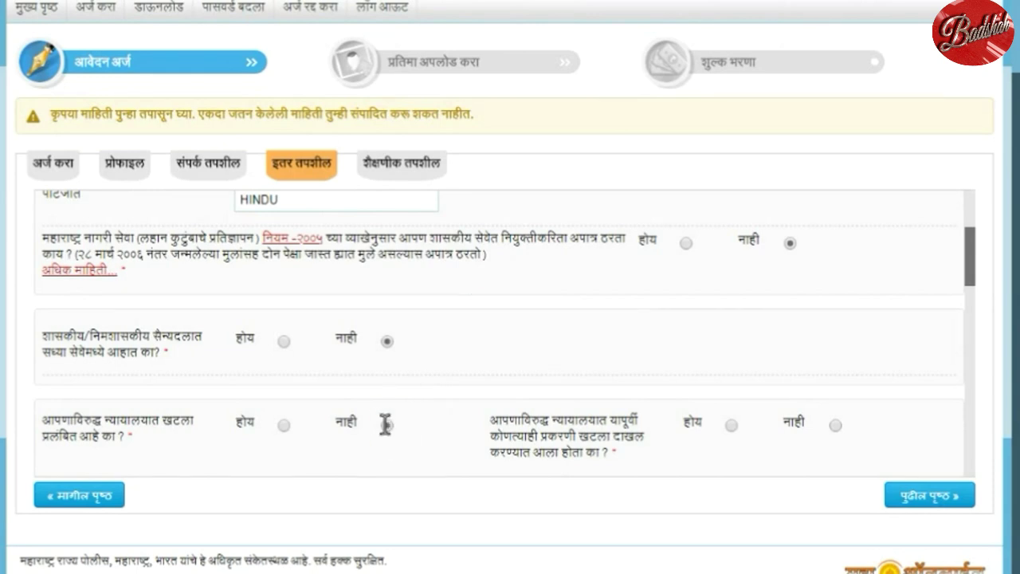
left_click(386, 424)
left_click(834, 424)
scroll(892, 412, "down", 3)
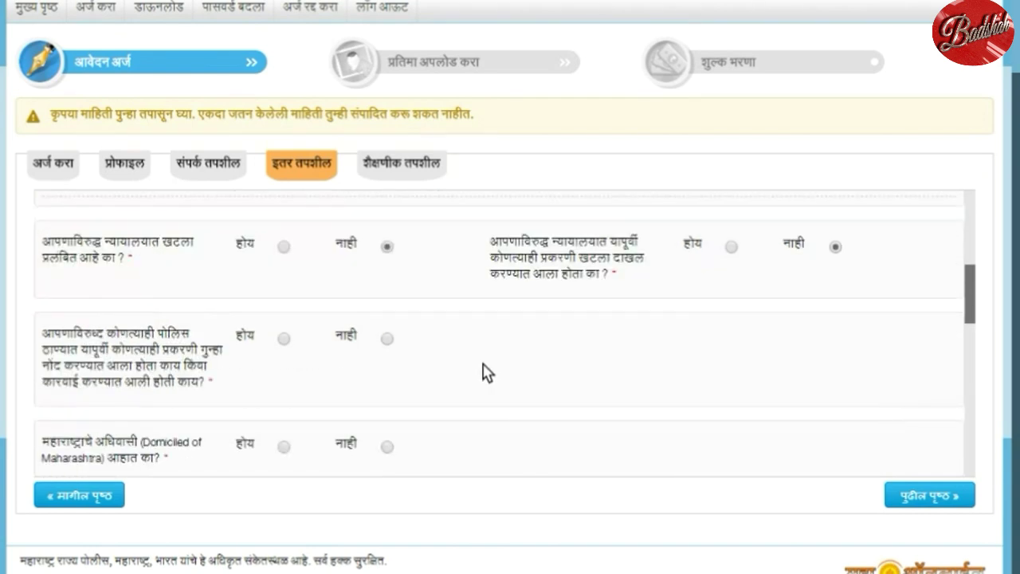
left_click(386, 337)
Answer the Maharashtra domicile question होय, change it to नाही, and answer नाही to the non-creamy-layer question.
scroll(449, 364, "down", 1)
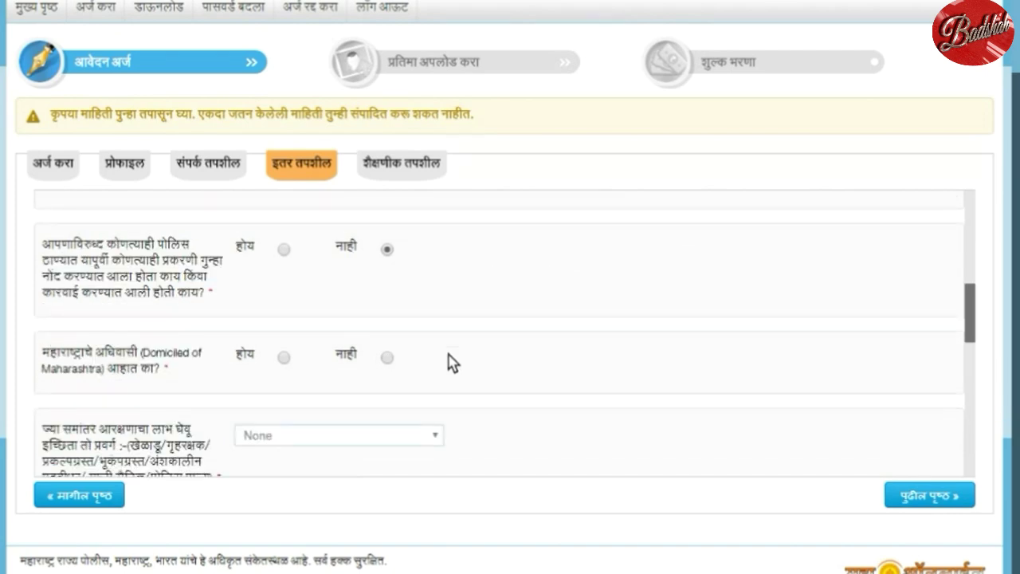
left_click(284, 357)
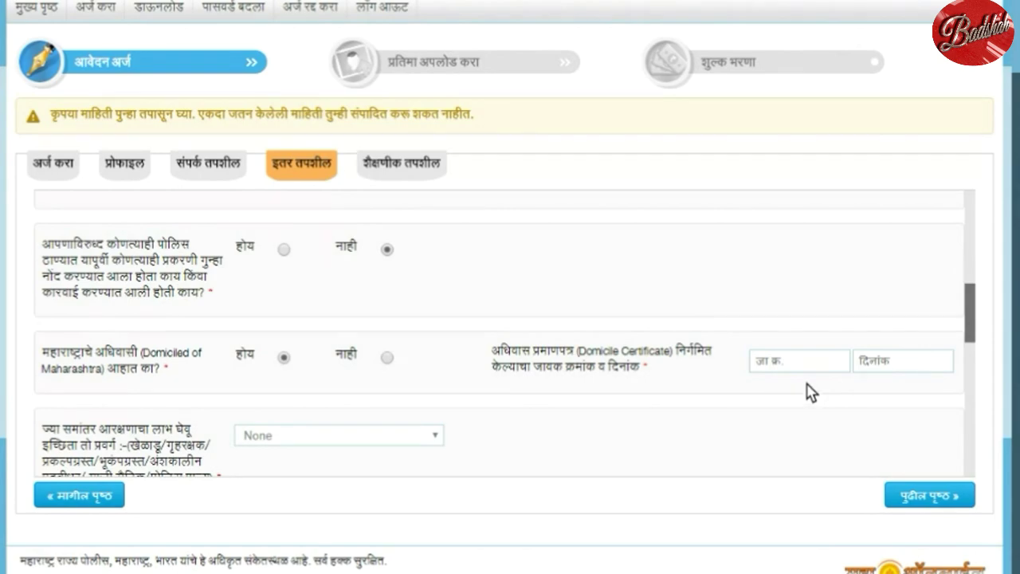
left_click(385, 357)
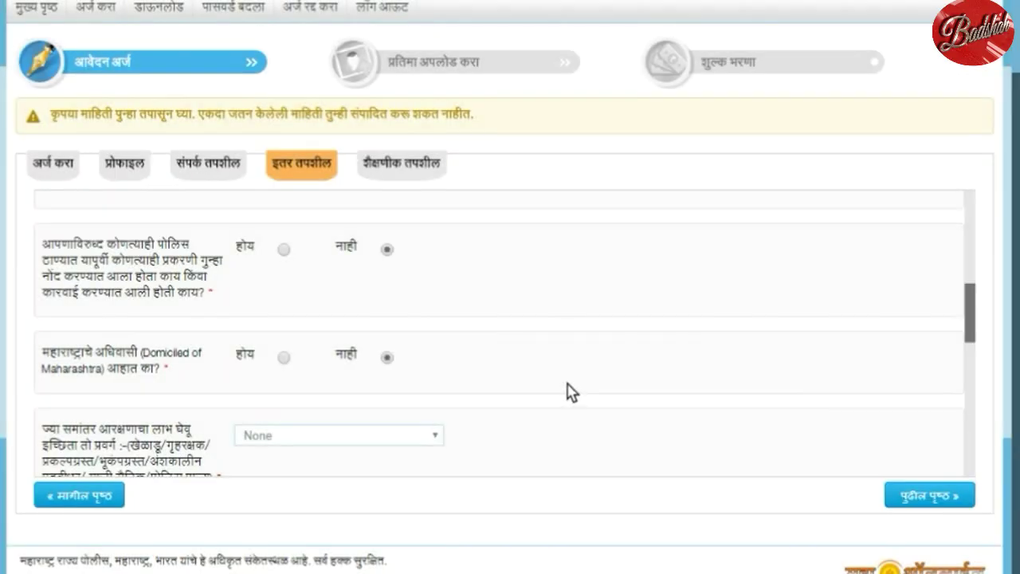
scroll(569, 390, "down", 1)
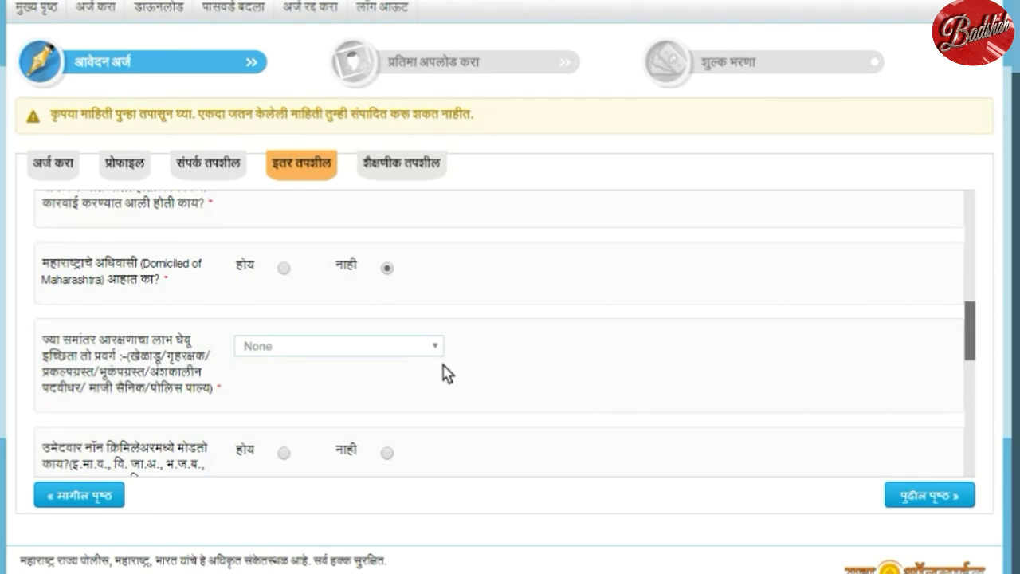
scroll(447, 373, "down", 1)
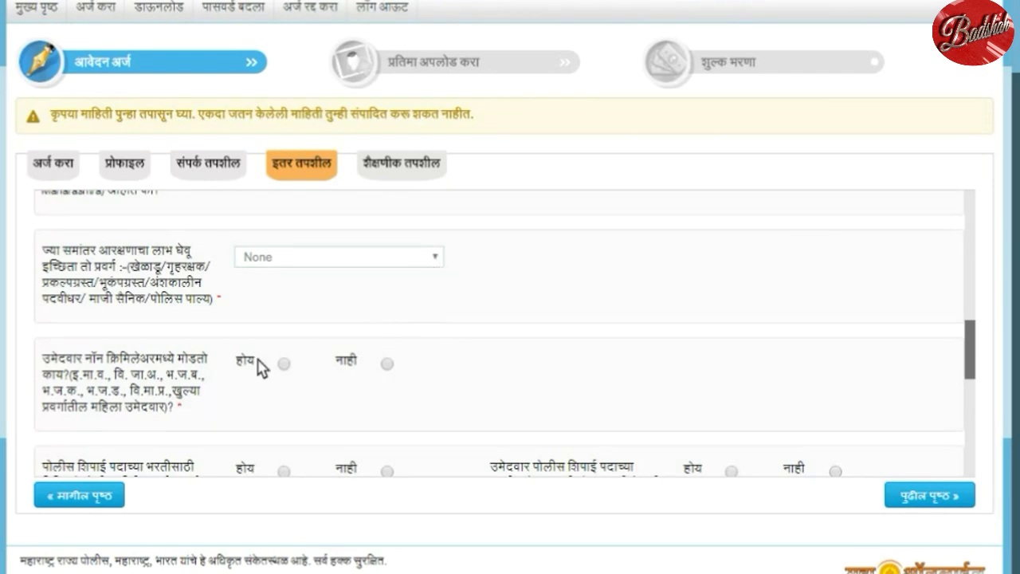
left_click(386, 363)
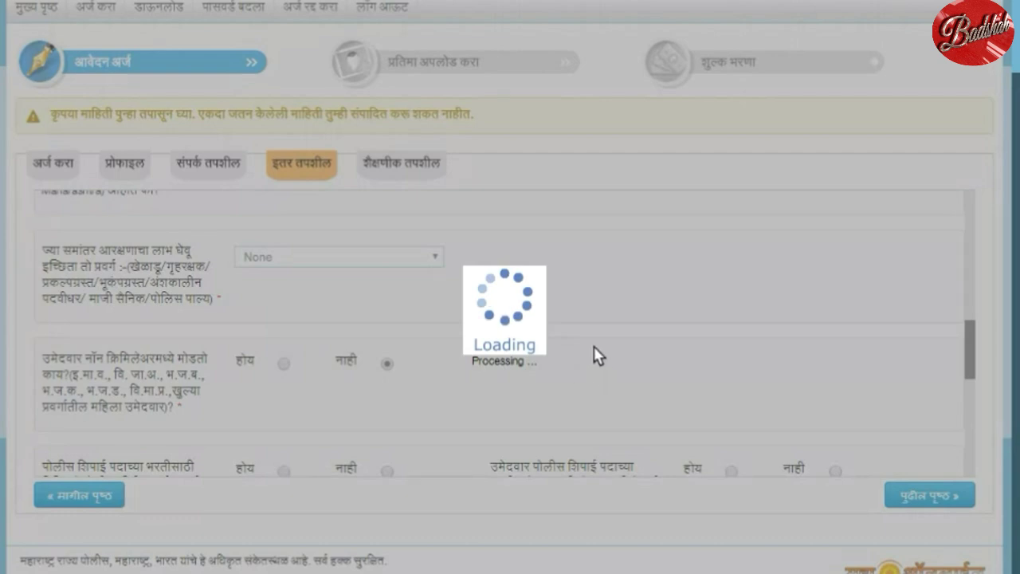
Answer होय to meeting the physical standards, being medically and physically fit, and holding the required educational qualification.
scroll(597, 321, "down", 1)
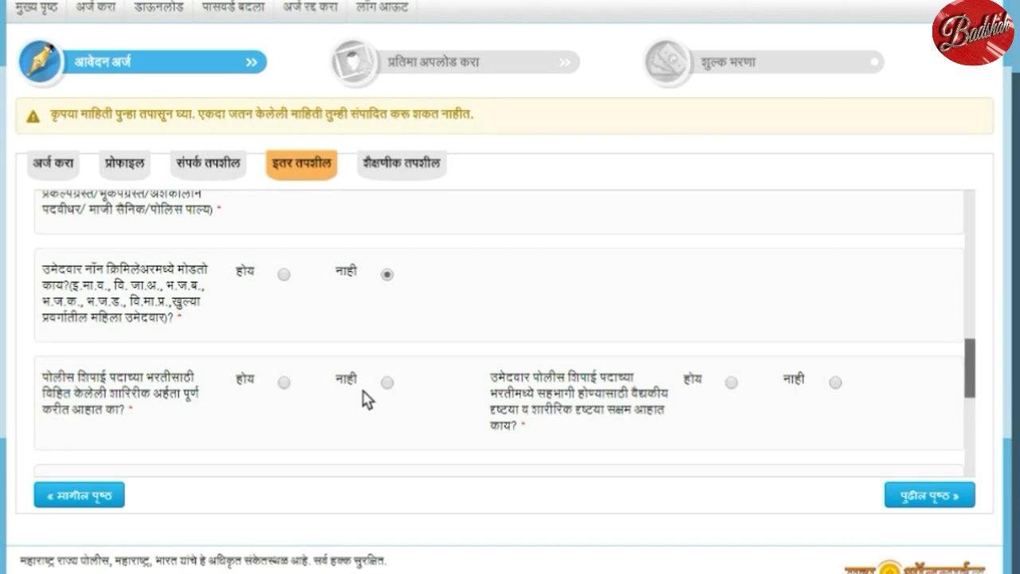
left_click(282, 384)
left_click(731, 382)
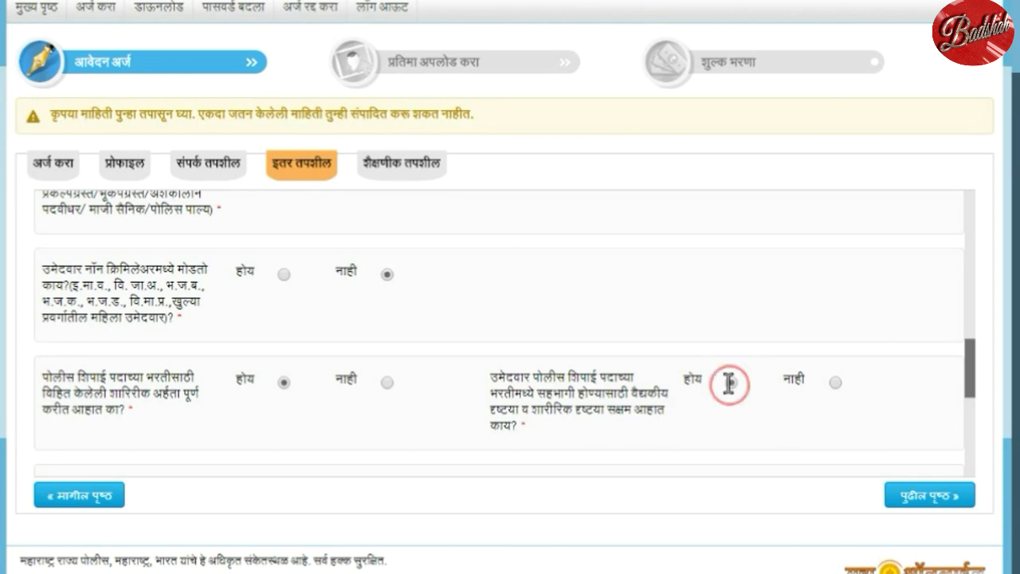
scroll(792, 409, "down", 3)
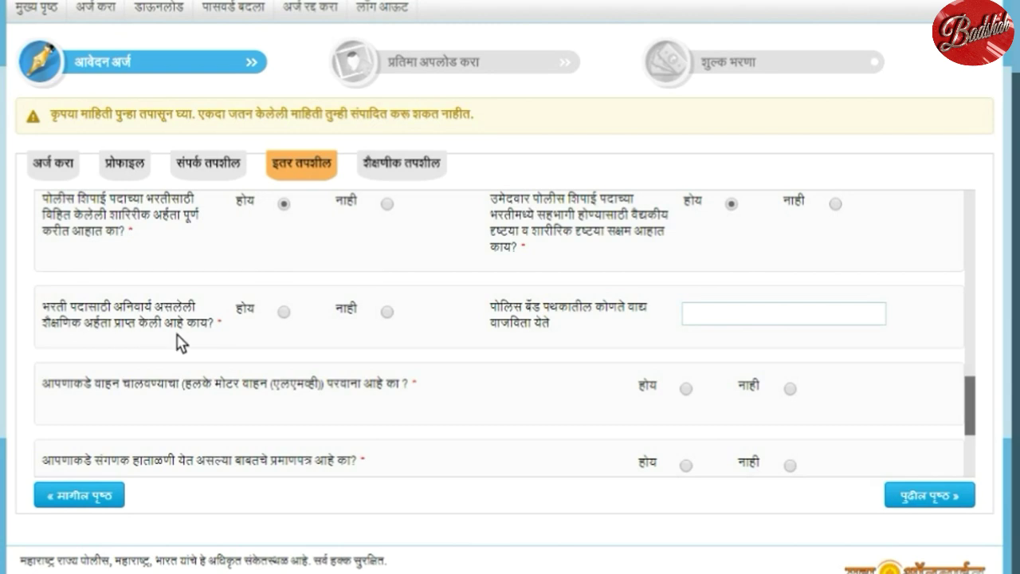
left_click(285, 311)
Answer नाही for the light motor vehicle driving licence and होय for the computer proficiency certificate.
left_click(788, 388)
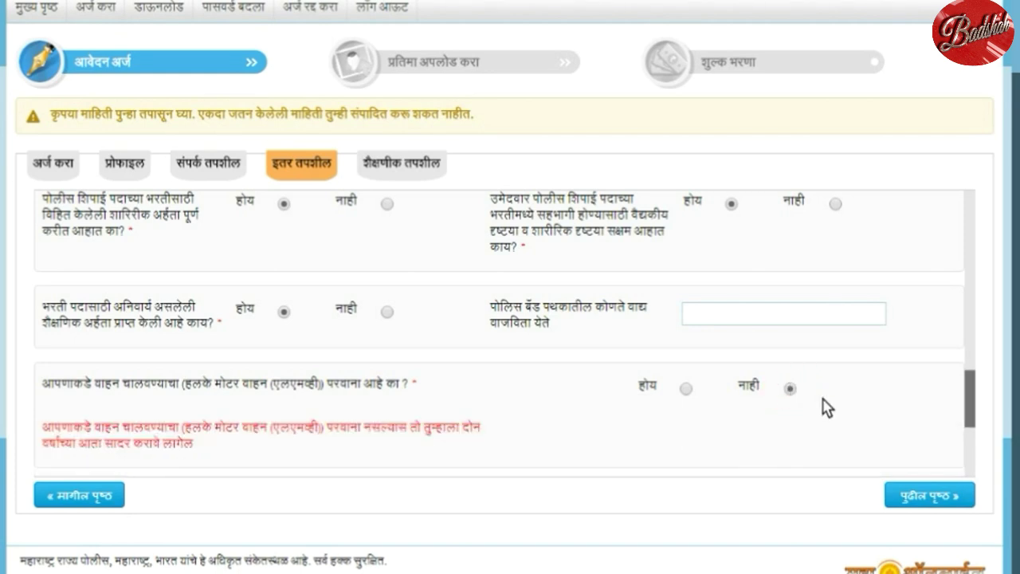
scroll(827, 406, "down", 2)
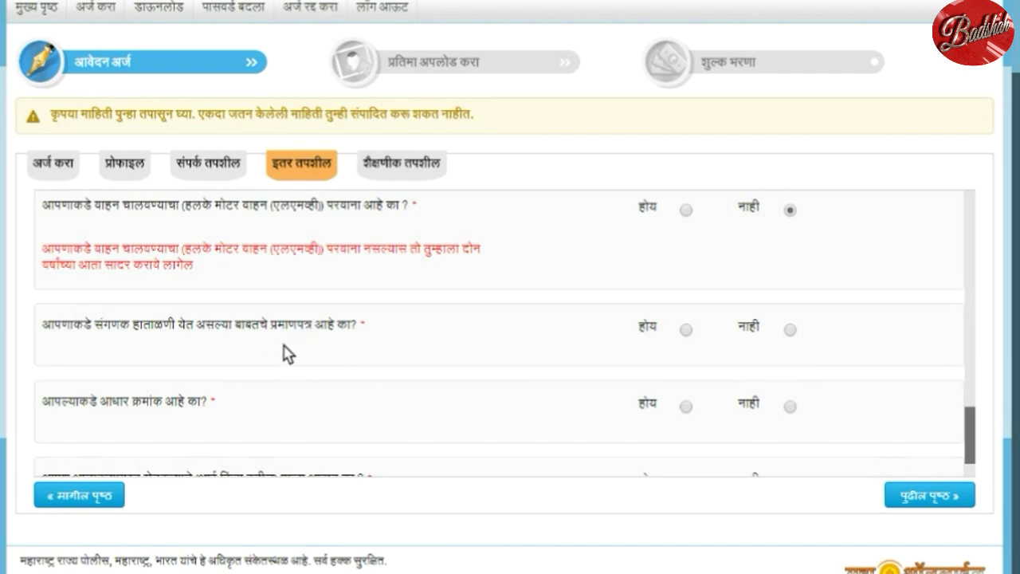
left_click(685, 329)
Answer होय to having an Aadhaar number and fill in the applicant's Aadhaar number.
scroll(723, 376, "down", 1)
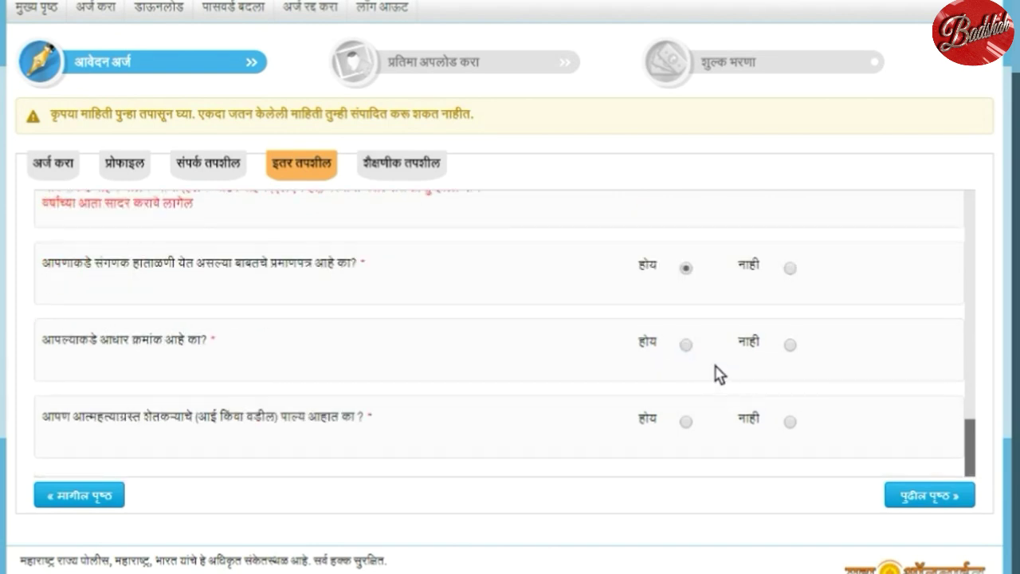
left_click(685, 344)
scroll(724, 359, "down", 1)
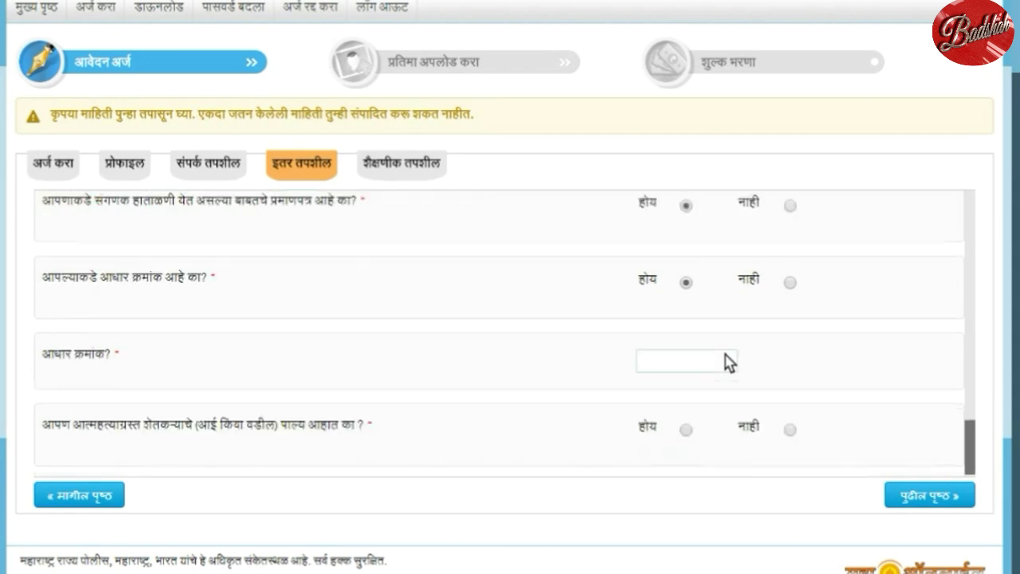
left_click(672, 354)
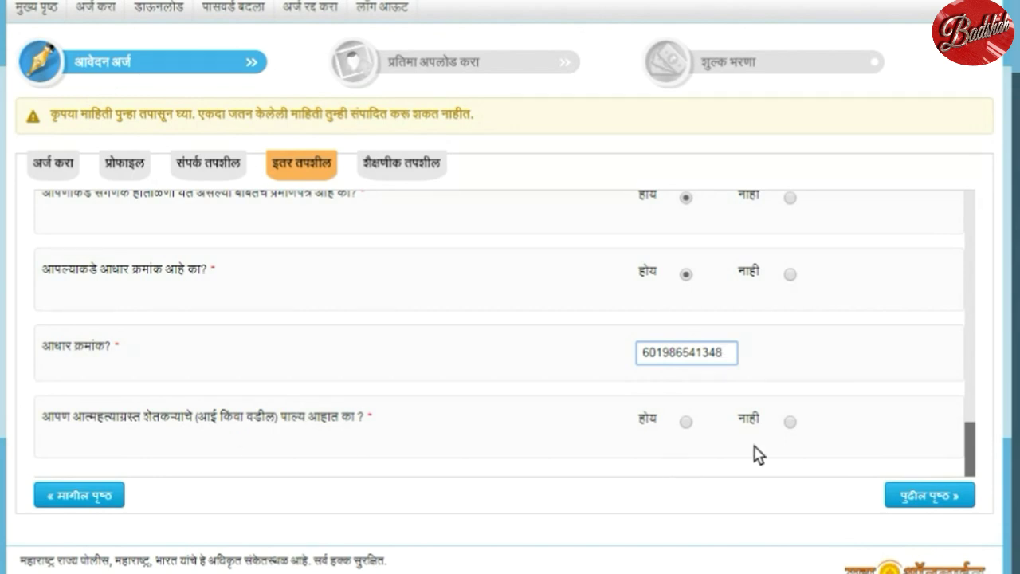
Answer नाही to being the child of a farmer who died by suicide, and try to continue to the following page.
left_click(790, 421)
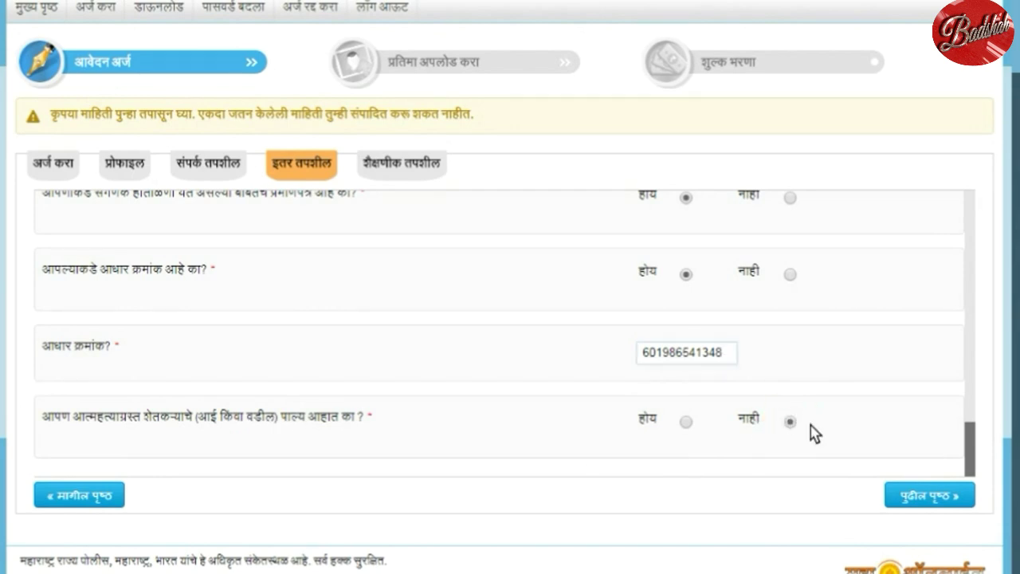
left_click(925, 498)
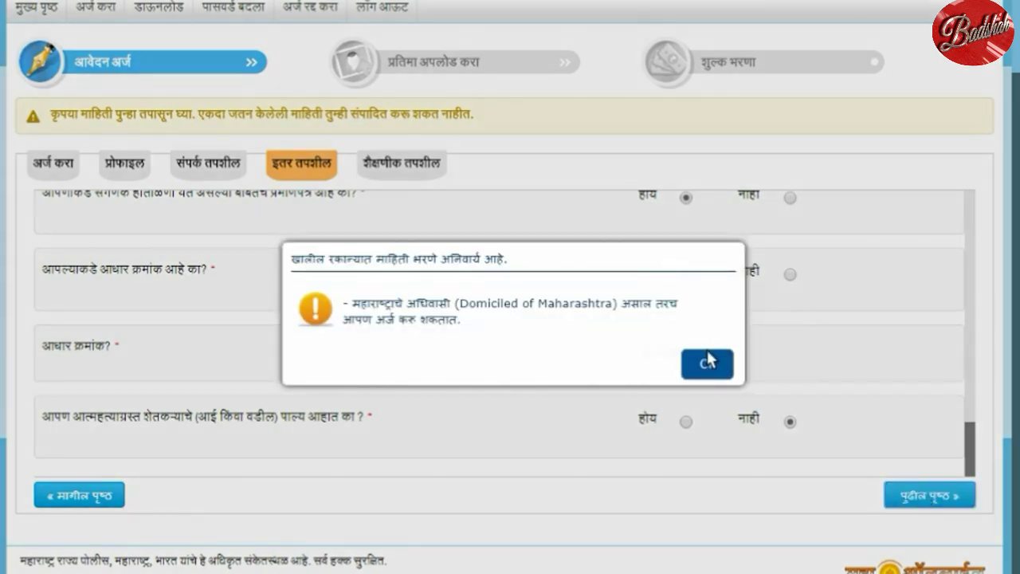
left_click(708, 365)
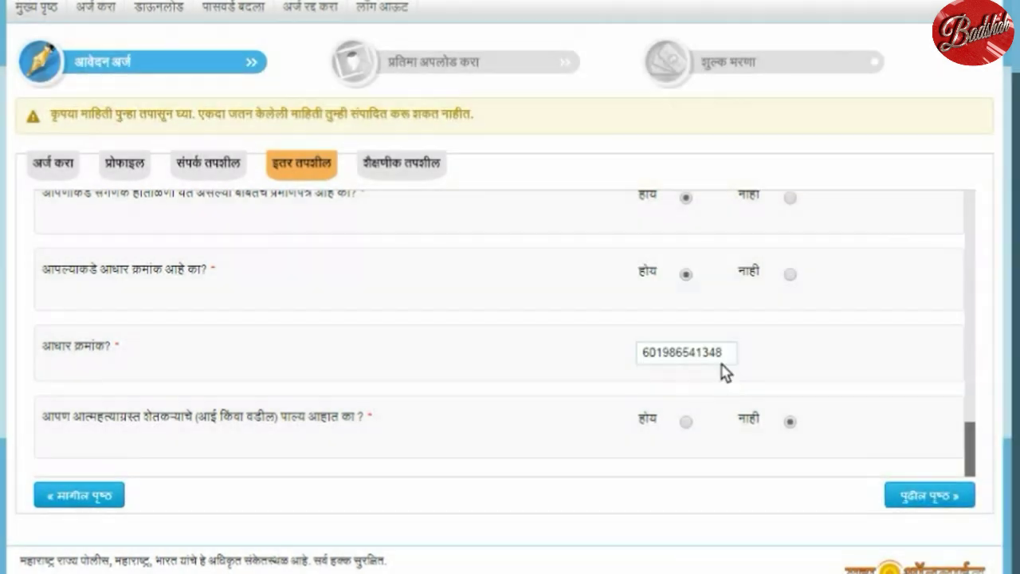
Change the light motor vehicle driving licence answer to होय and try to continue to the following page again.
scroll(825, 397, "up", 5)
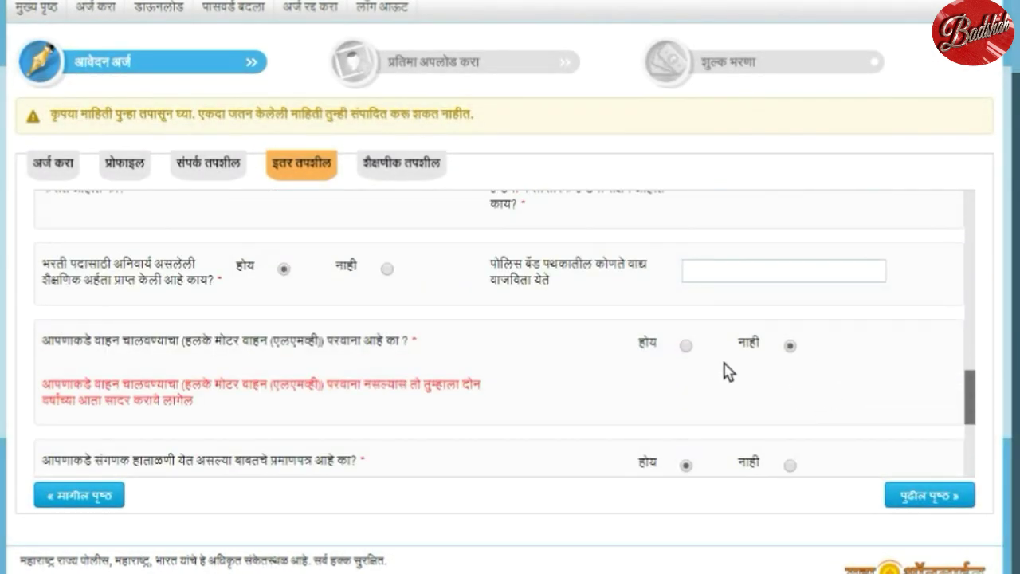
left_click(684, 343)
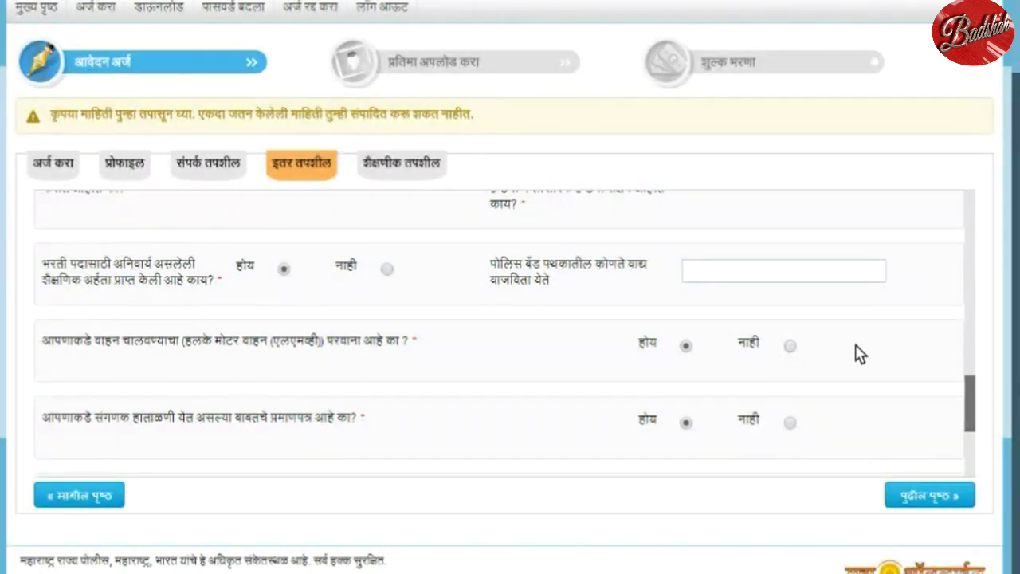
scroll(860, 353, "down", 3)
left_click(924, 490)
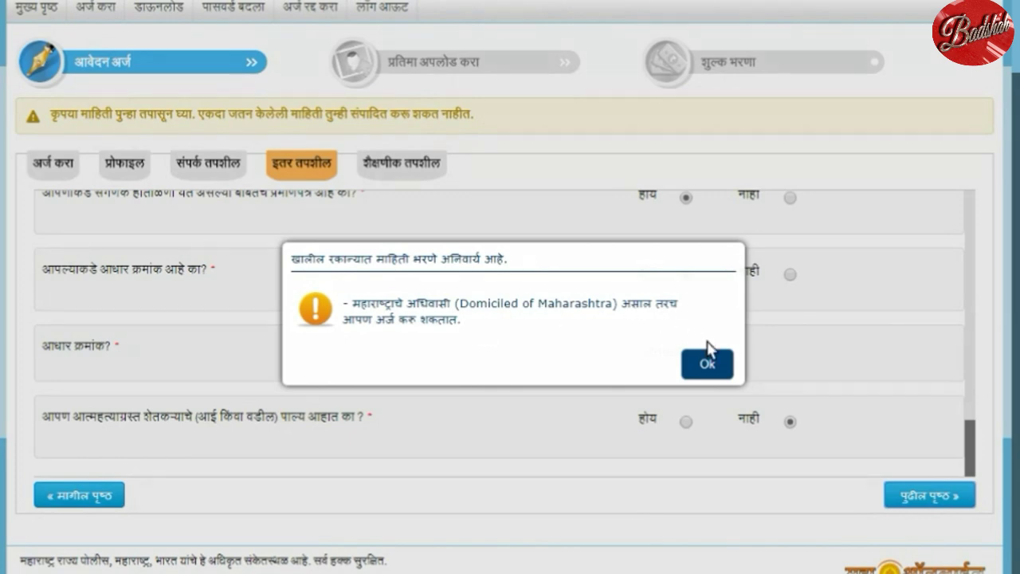
left_click(709, 363)
Check the answers on the other details page, including the Maharashtra domicile requirement, and continue to the educational details page.
scroll(861, 376, "up", 2)
scroll(868, 378, "up", 8)
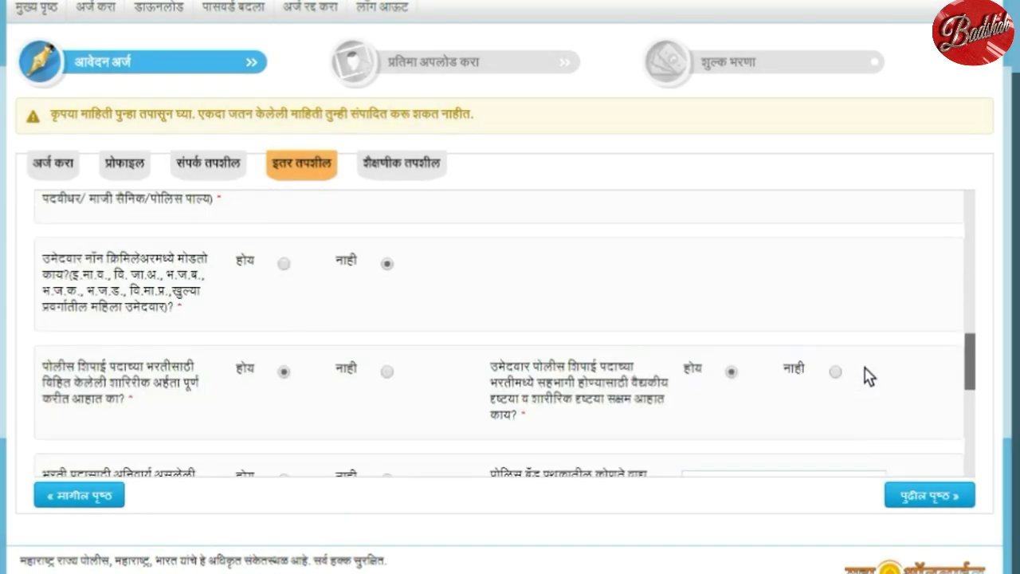
scroll(868, 373, "up", 5)
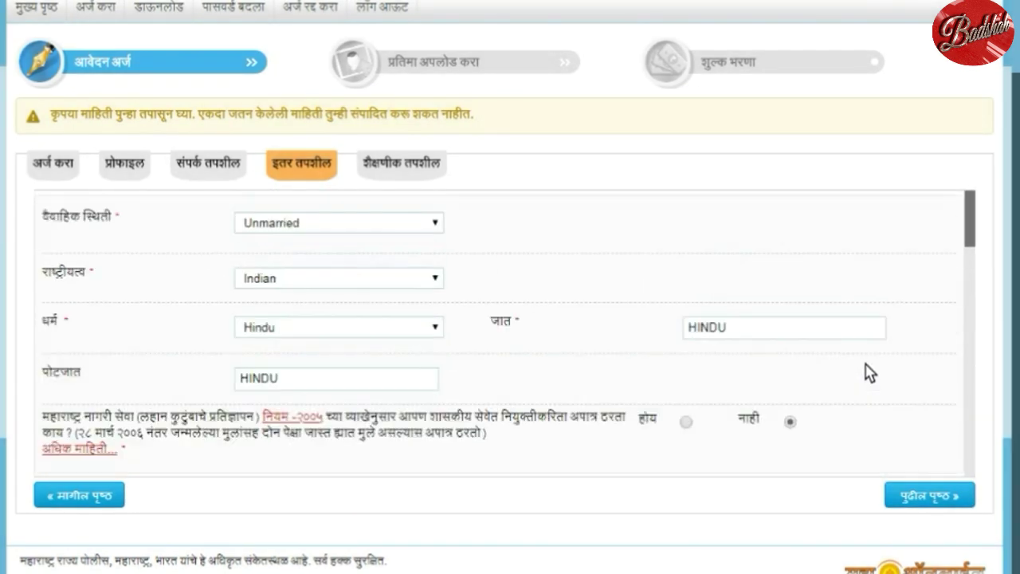
scroll(869, 373, "down", 1)
scroll(869, 373, "up", 1)
scroll(867, 370, "up", 1)
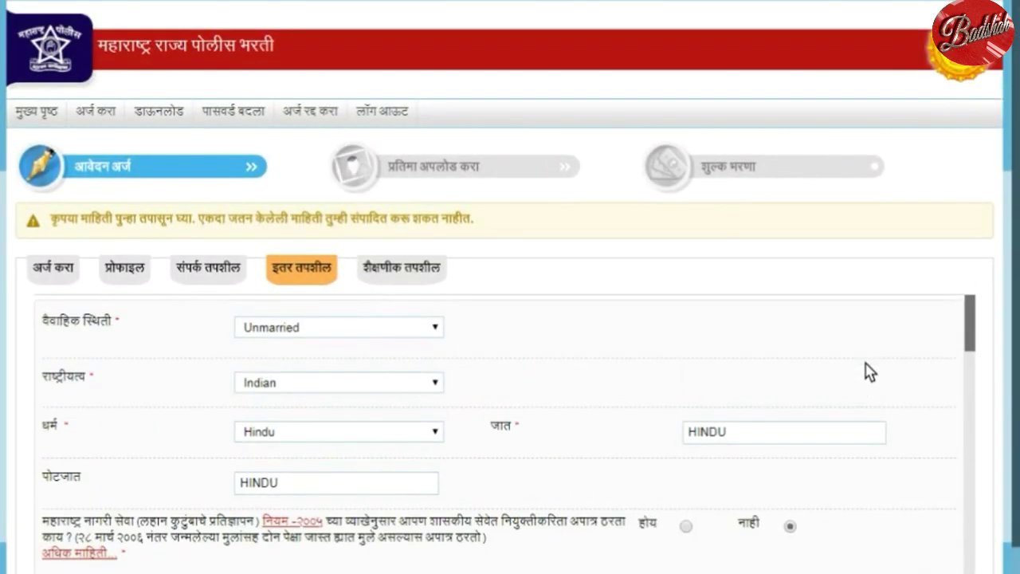
scroll(866, 369, "down", 8)
scroll(858, 354, "down", 8)
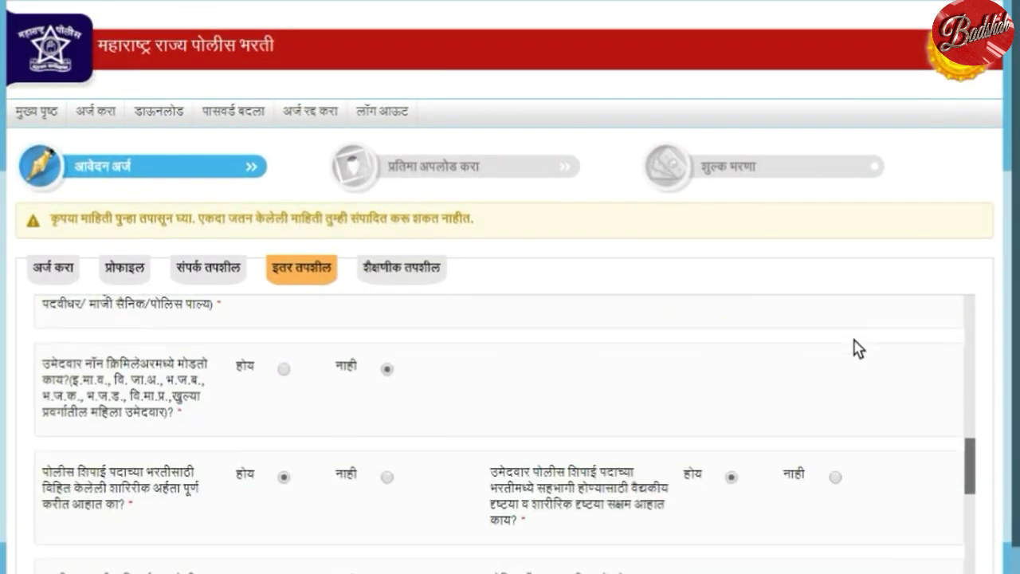
scroll(857, 344, "down", 3)
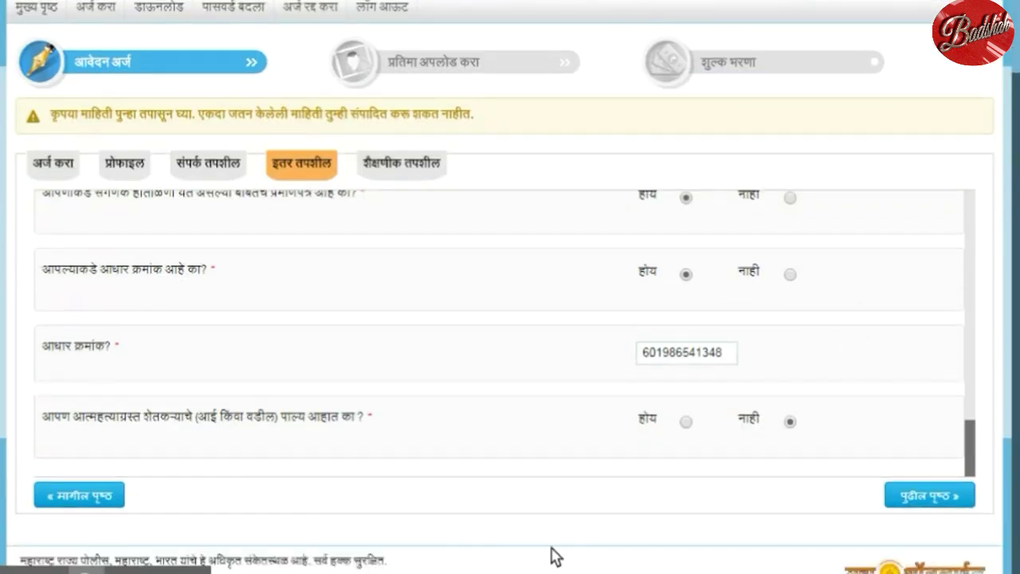
left_click(908, 491)
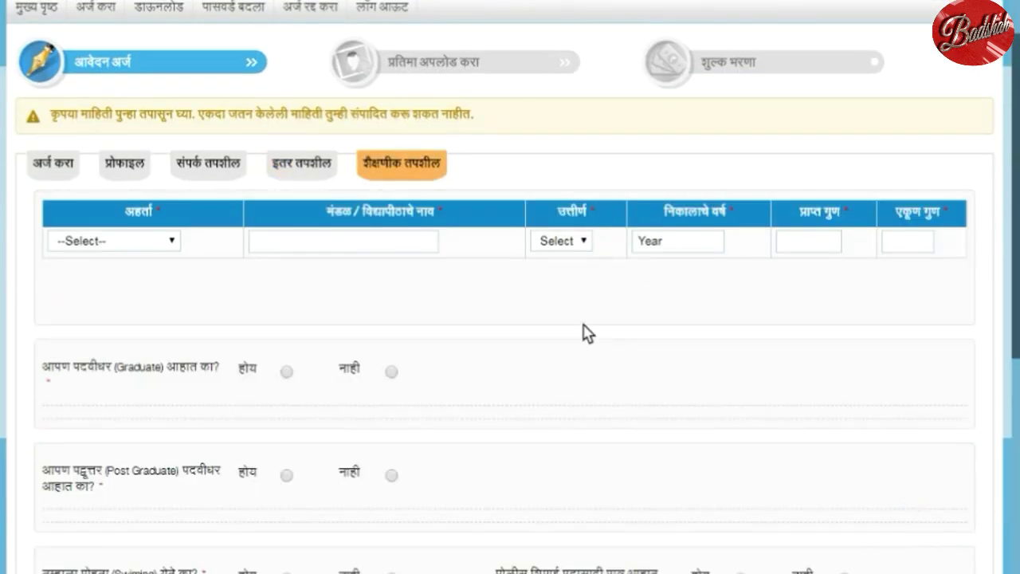
Enter the qualification एच.एस.सी / 12th with ABC as the board or university name and Pass as the result.
left_click(170, 241)
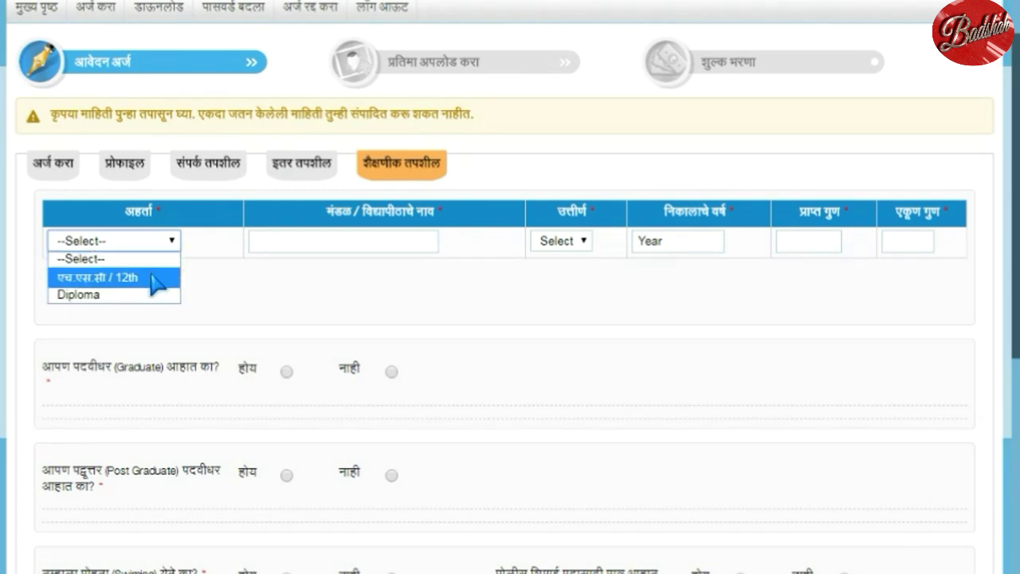
left_click(153, 277)
left_click(324, 246)
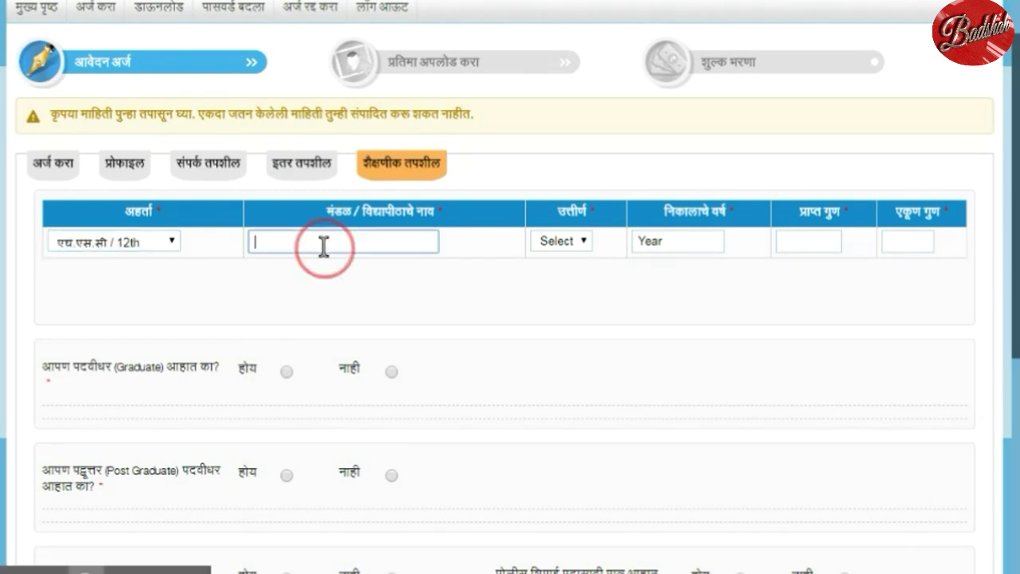
type("ABC")
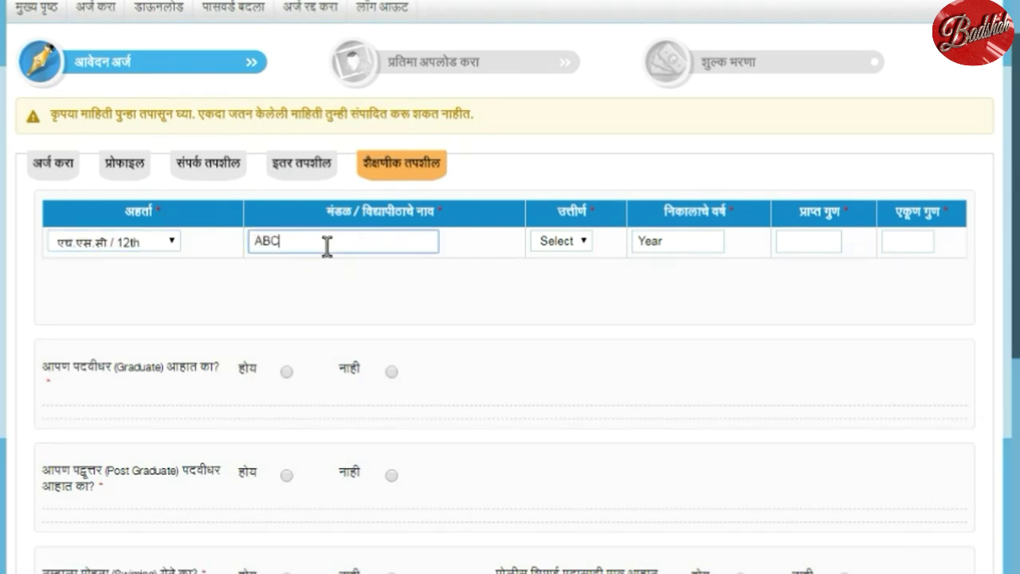
left_click(584, 243)
left_click(576, 274)
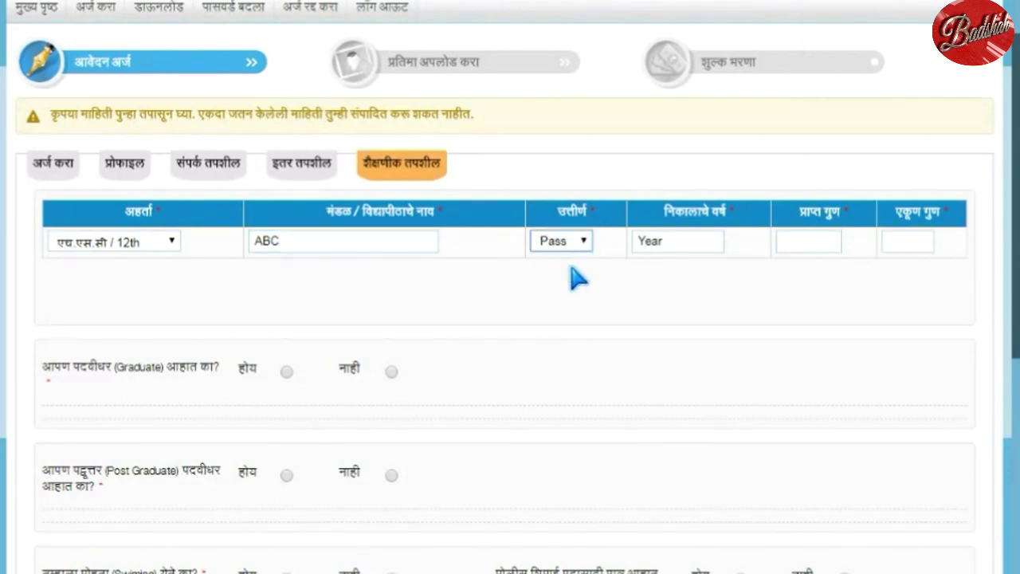
Set the 12th result year to 2010, the marks obtained to 455 and the total marks to 600.
left_click(682, 239)
left_click(709, 309)
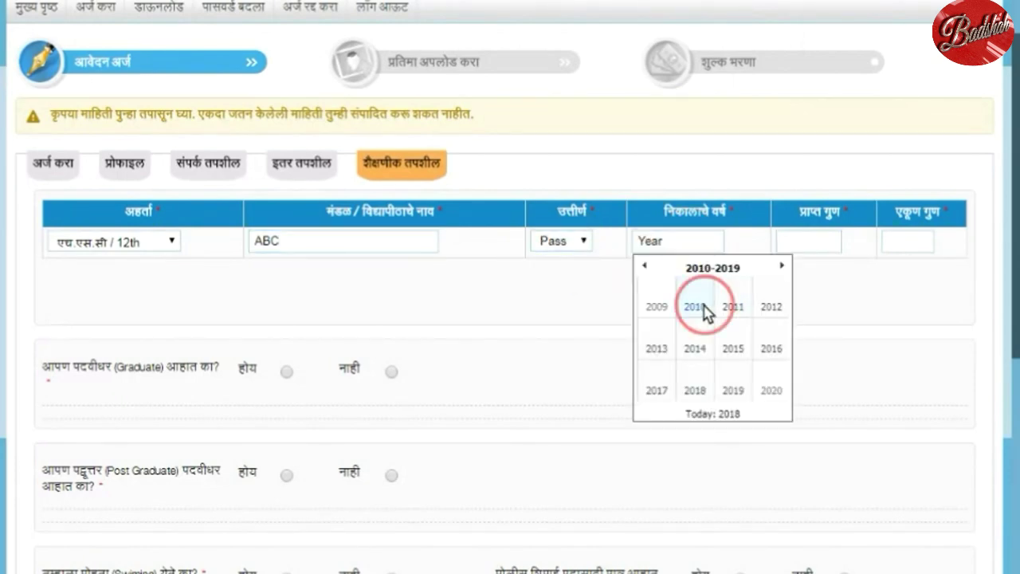
left_click(805, 238)
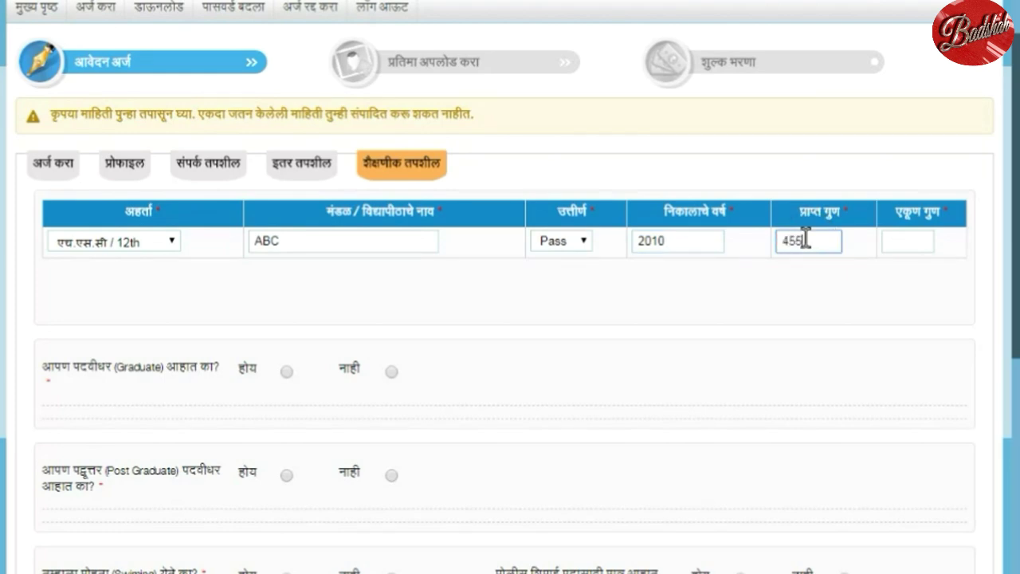
left_click(920, 235)
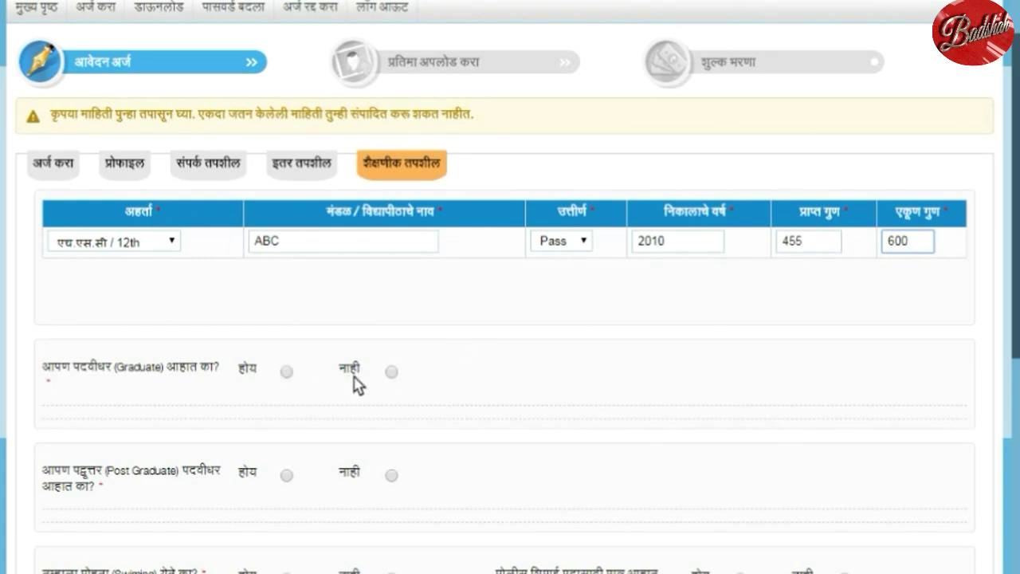
Answer नाही to both the graduate and the post graduate questions.
left_click(390, 371)
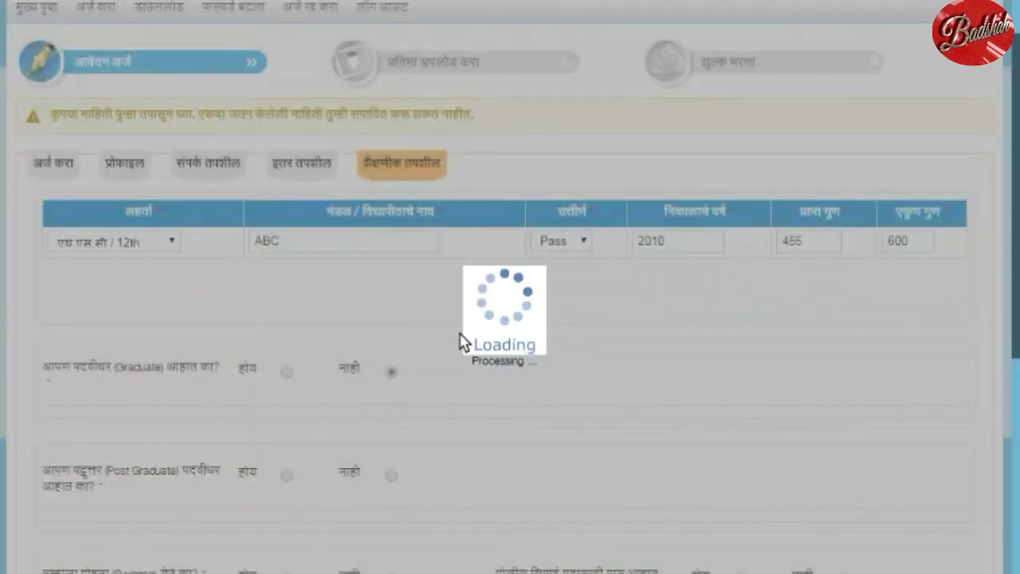
scroll(442, 325, "down", 1)
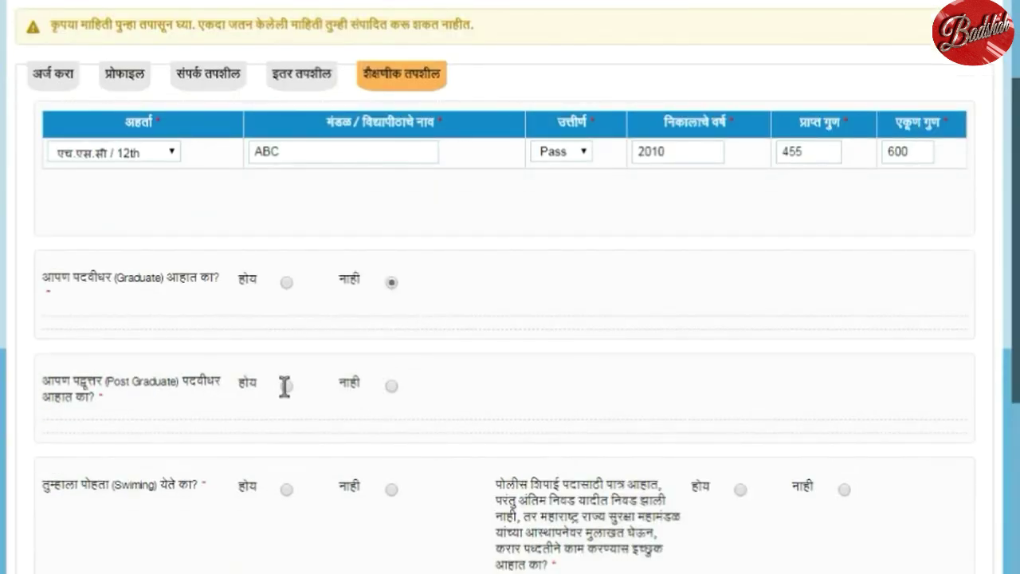
left_click(391, 386)
Answer होय to being able to swim and to being willing to work on contract for the state security corporation.
scroll(777, 482, "down", 2)
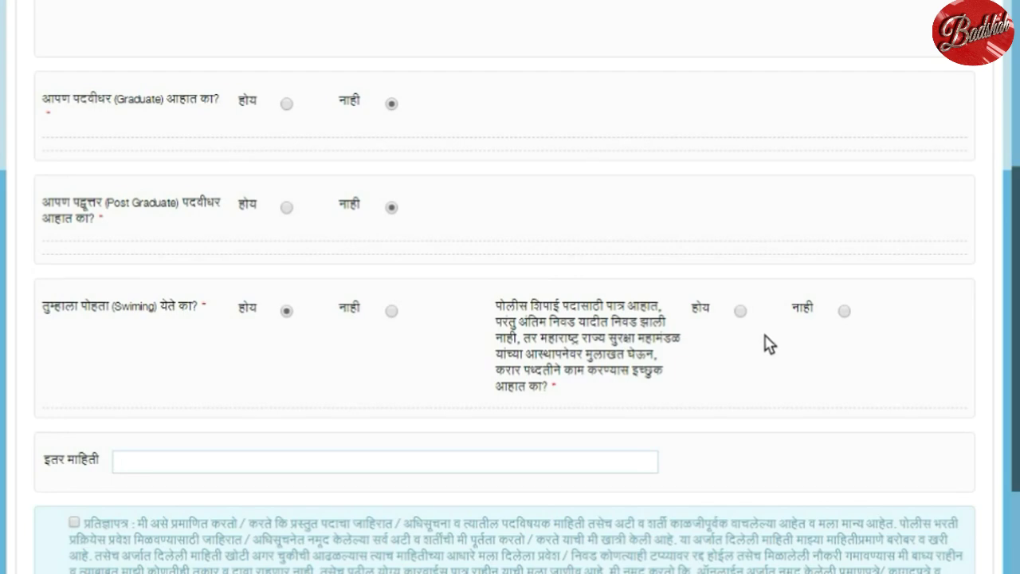
left_click(738, 311)
scroll(735, 334, "down", 1)
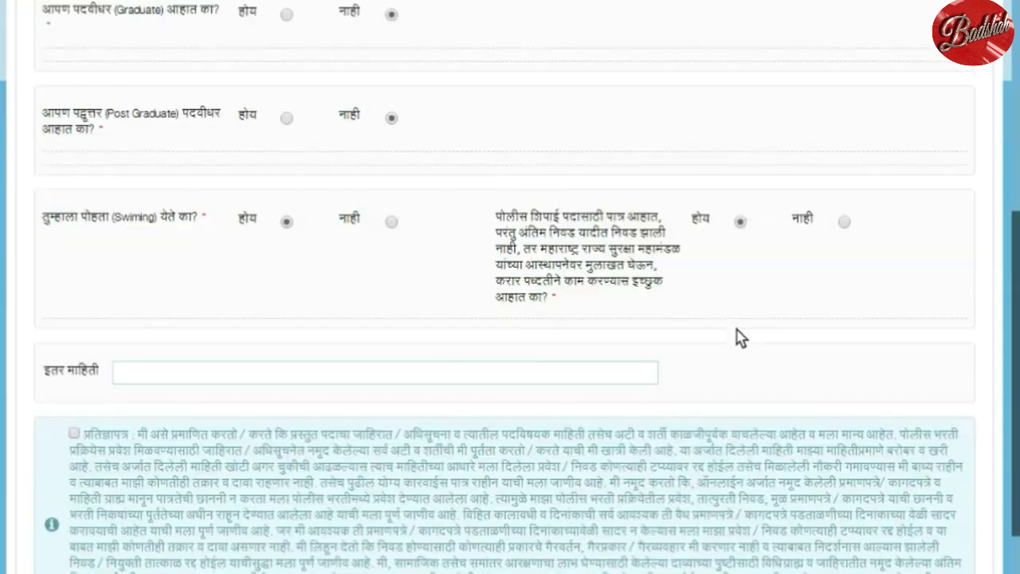
Enter ABC as the other information and accept the declaration (प्रतिज्ञापत्र).
left_click(325, 373)
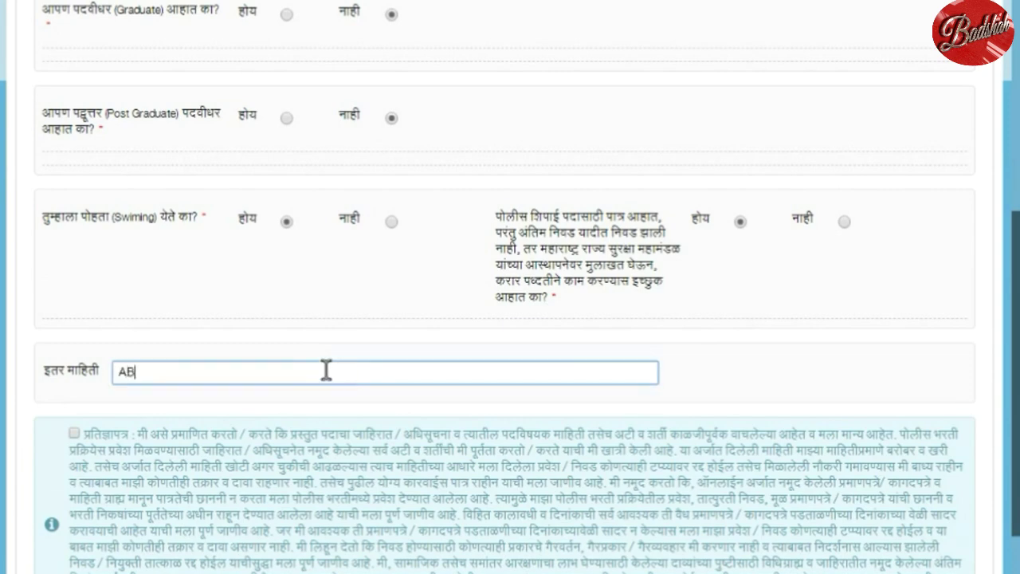
scroll(326, 368, "down", 1)
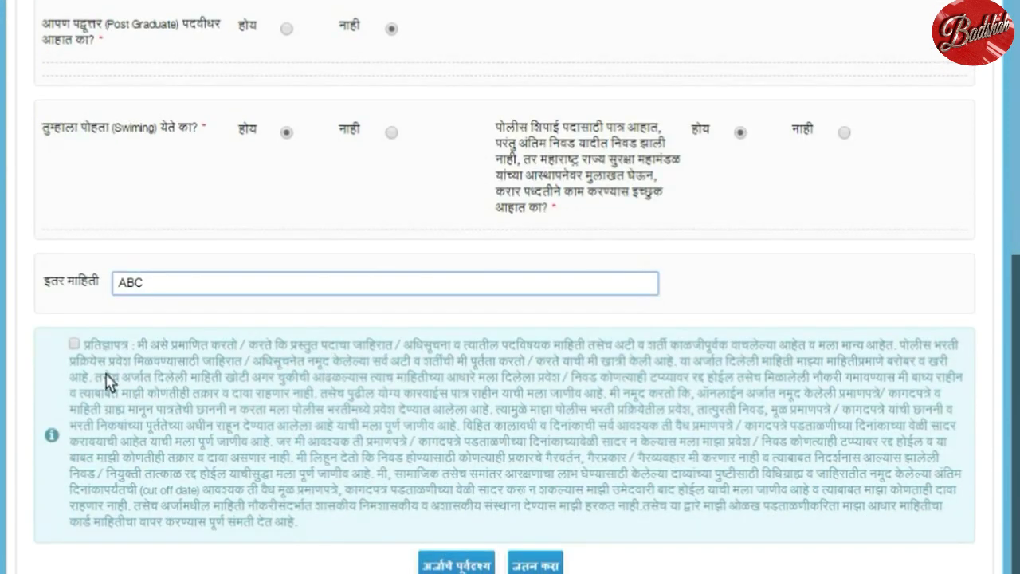
left_click(73, 344)
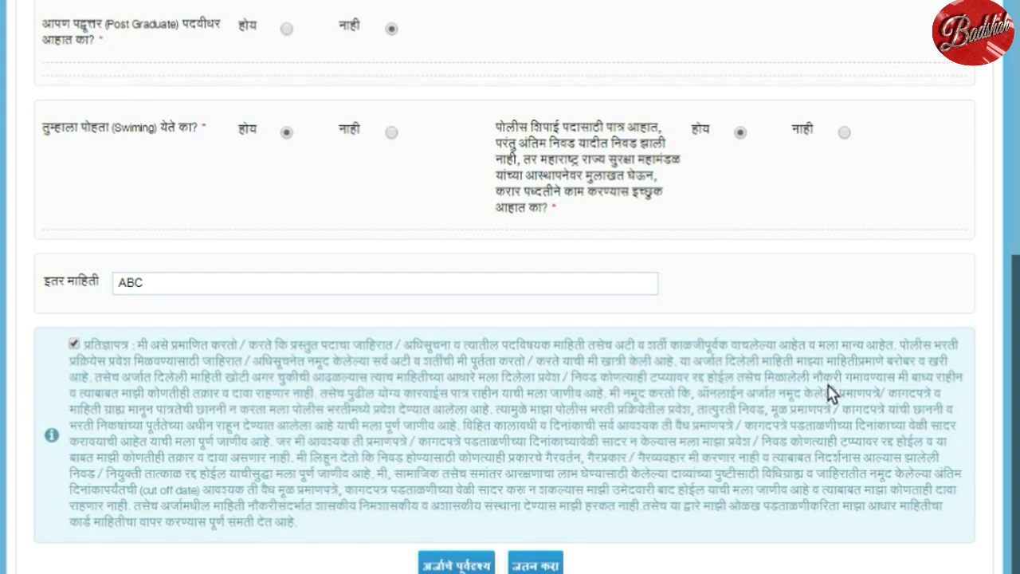
Open the preview of the application and maximize its window.
scroll(831, 391, "down", 1)
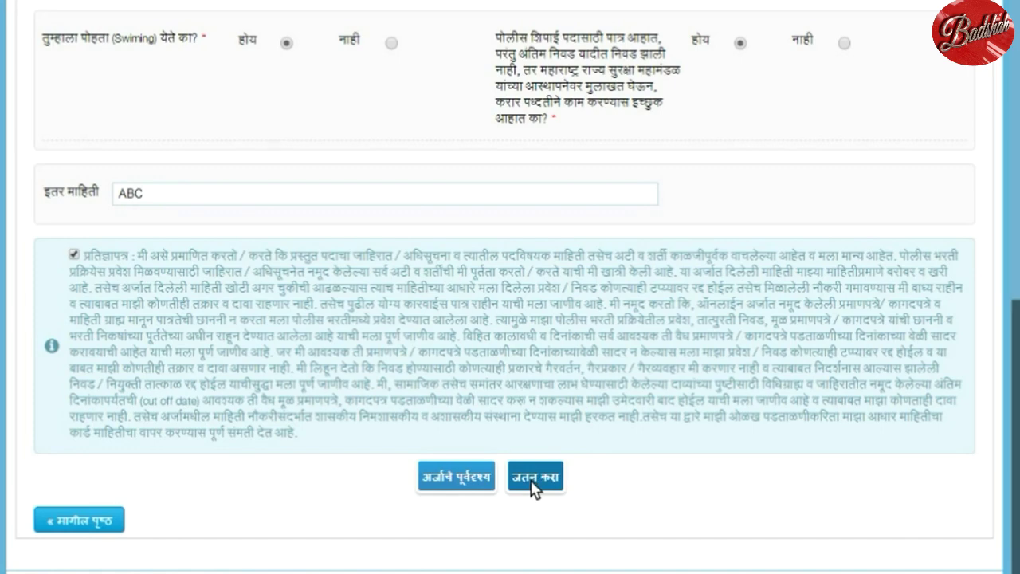
left_click(483, 483)
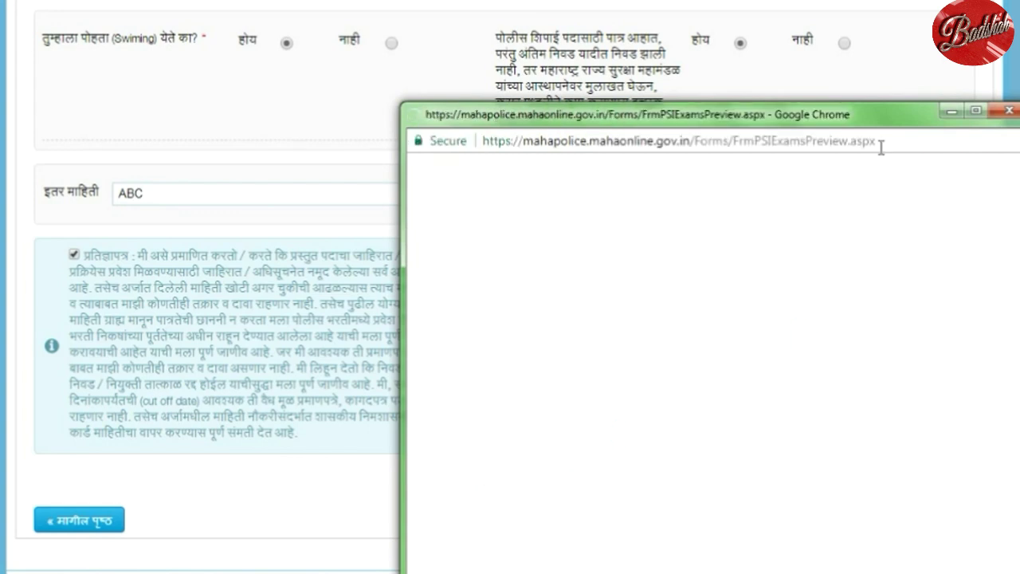
left_click_drag(884, 132, 662, 36)
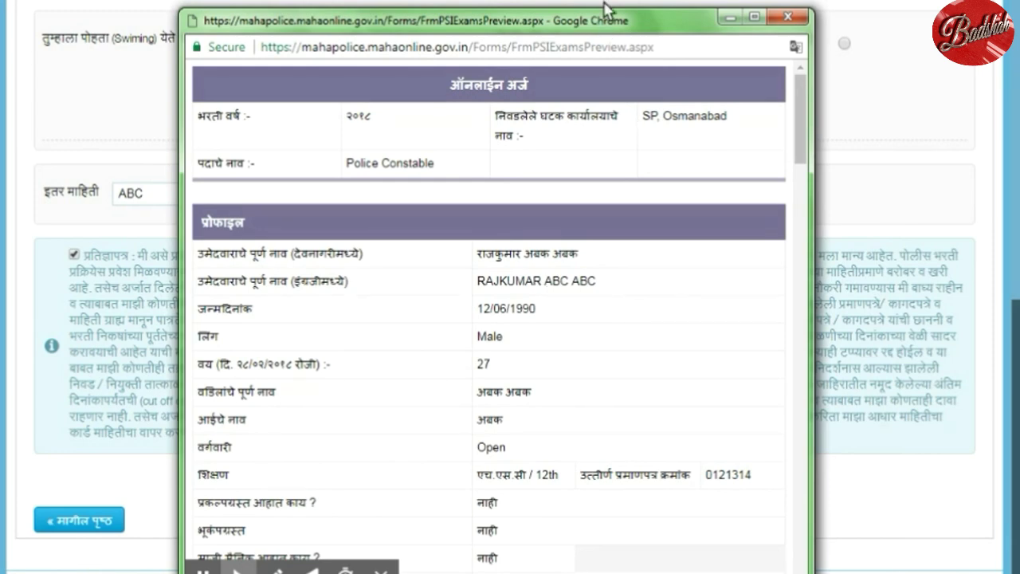
double_click(618, 26)
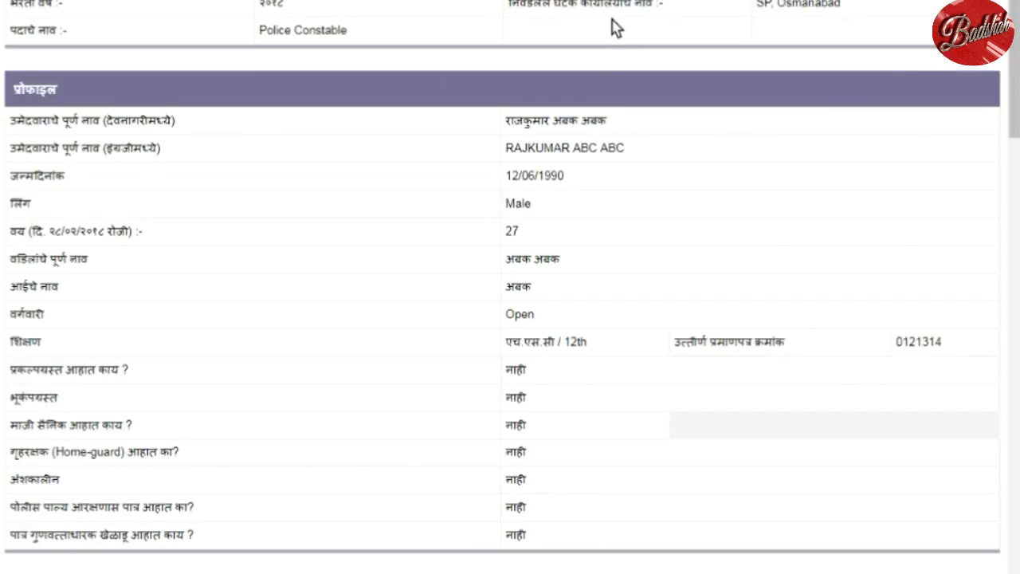
Review the profile, addresses, other details and educational details in the application preview, and close the preview.
scroll(719, 223, "down", 5)
scroll(720, 223, "down", 1)
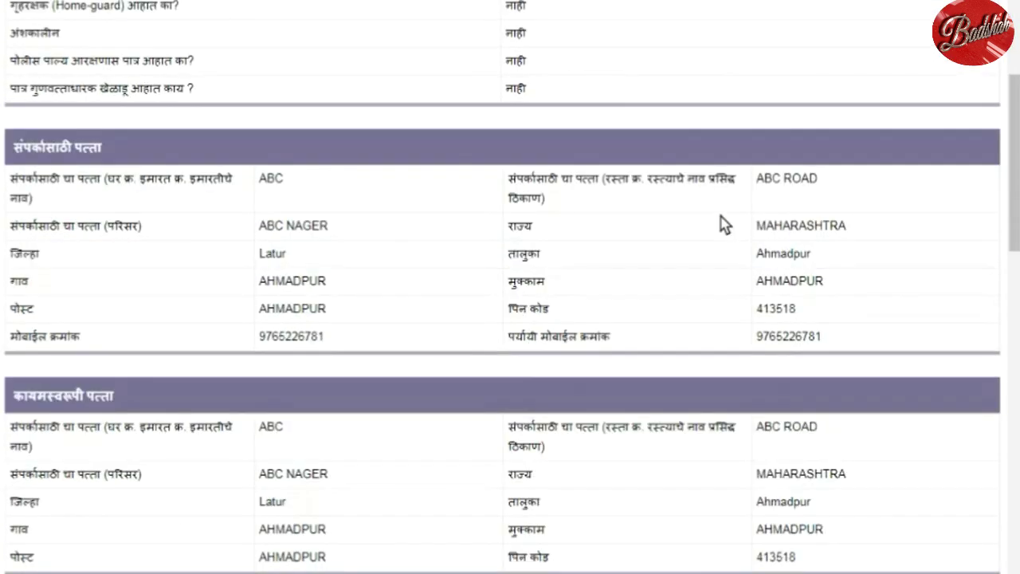
scroll(720, 223, "down", 4)
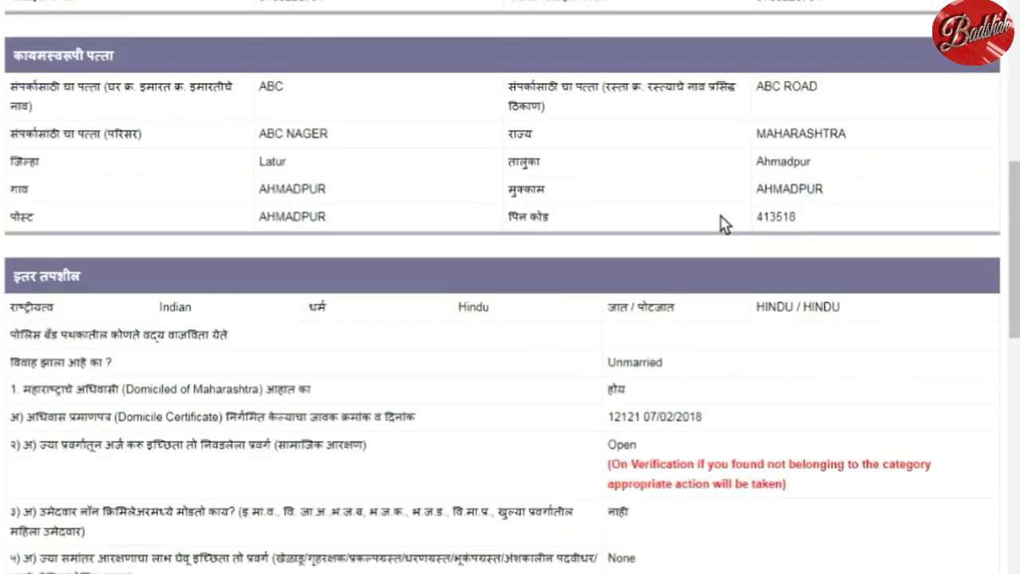
scroll(719, 223, "down", 6)
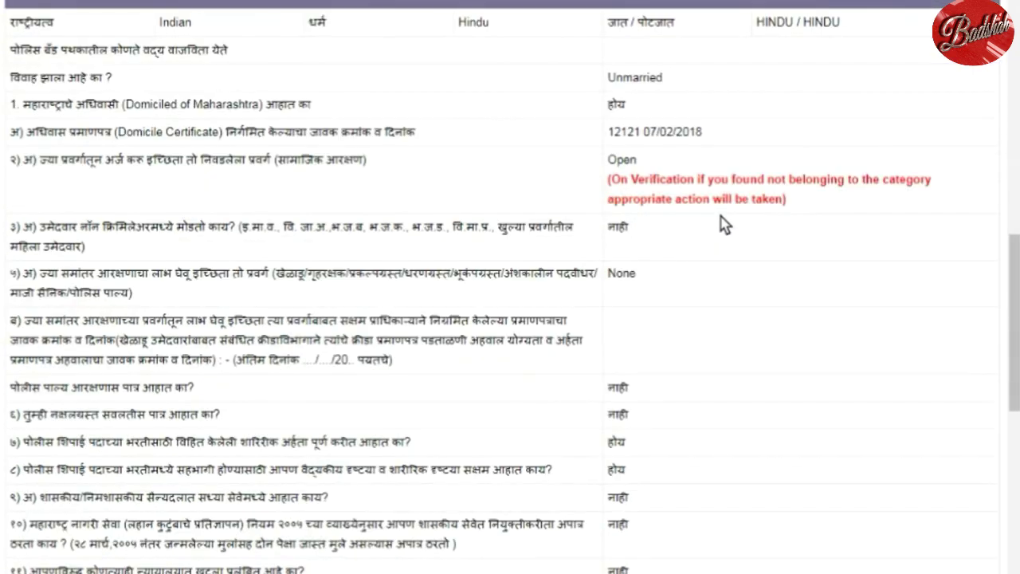
scroll(719, 223, "down", 6)
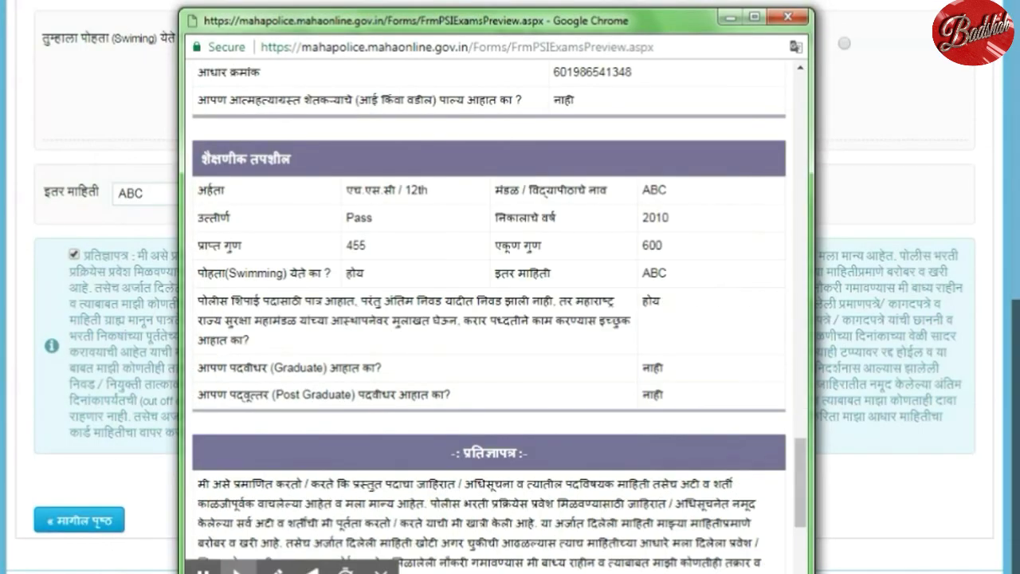
left_click(787, 16)
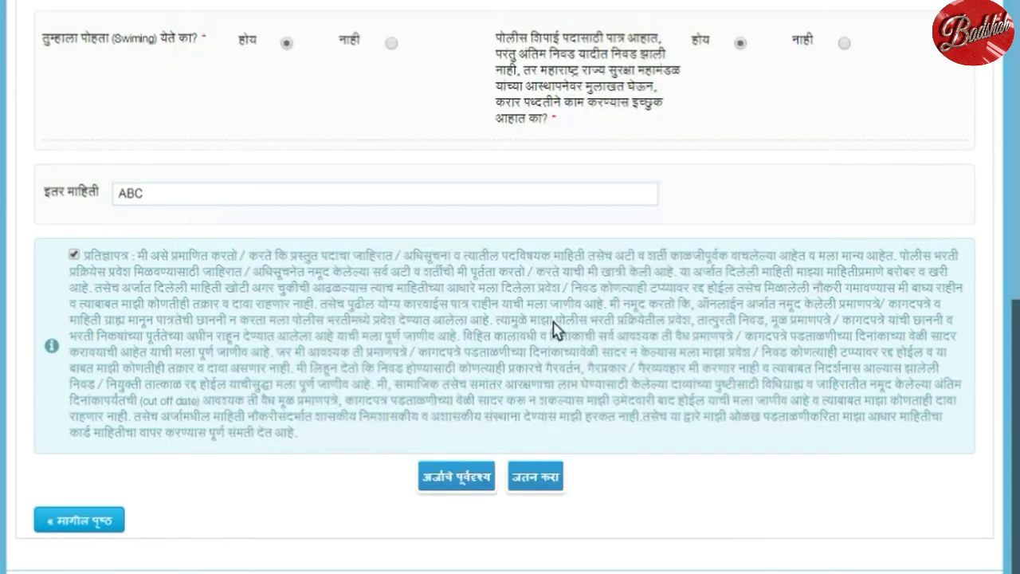
Save the completed application, confirm that it can no longer be edited, and acknowledge the submission message.
scroll(550, 325, "down", 1)
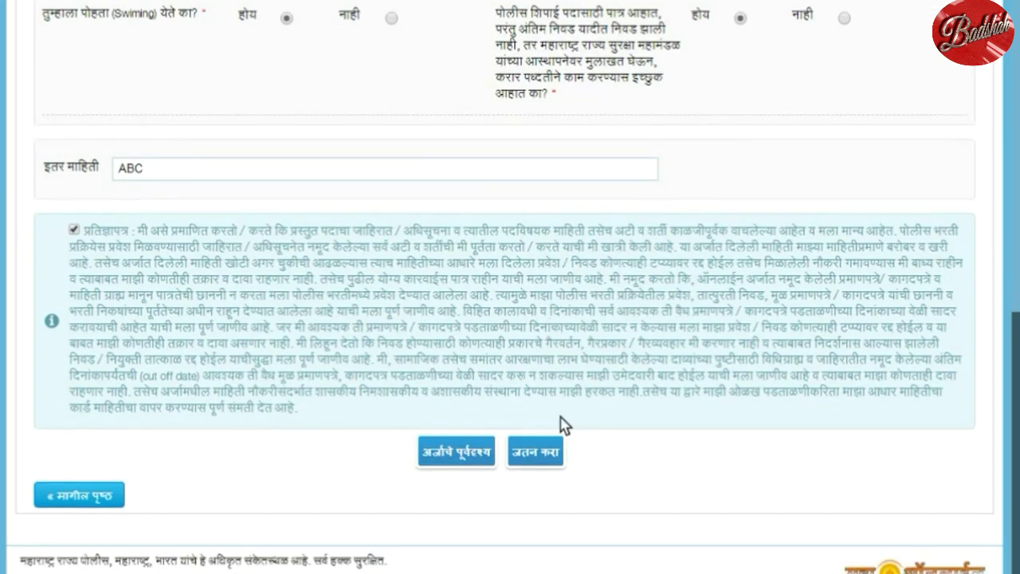
left_click(535, 450)
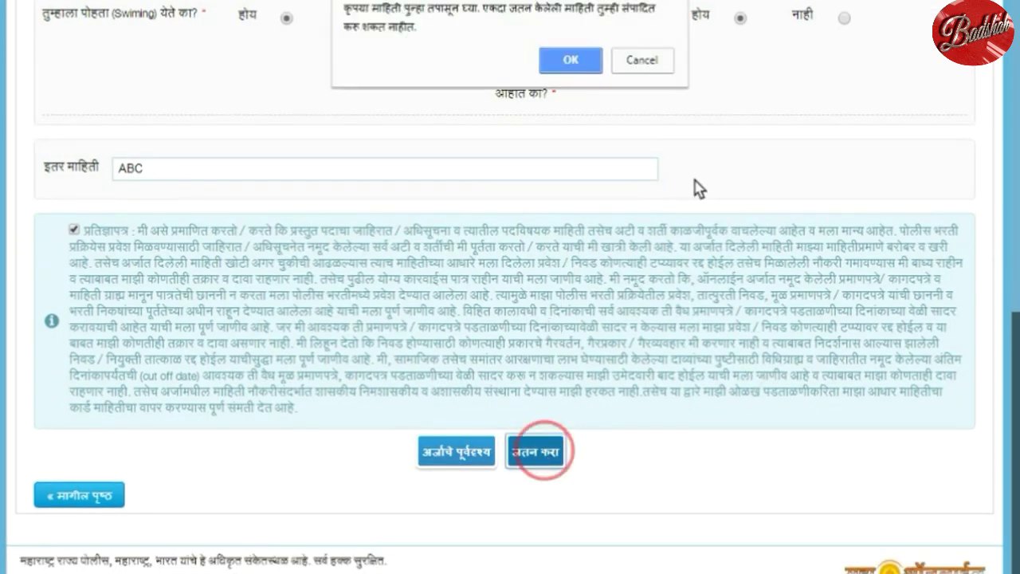
left_click(569, 60)
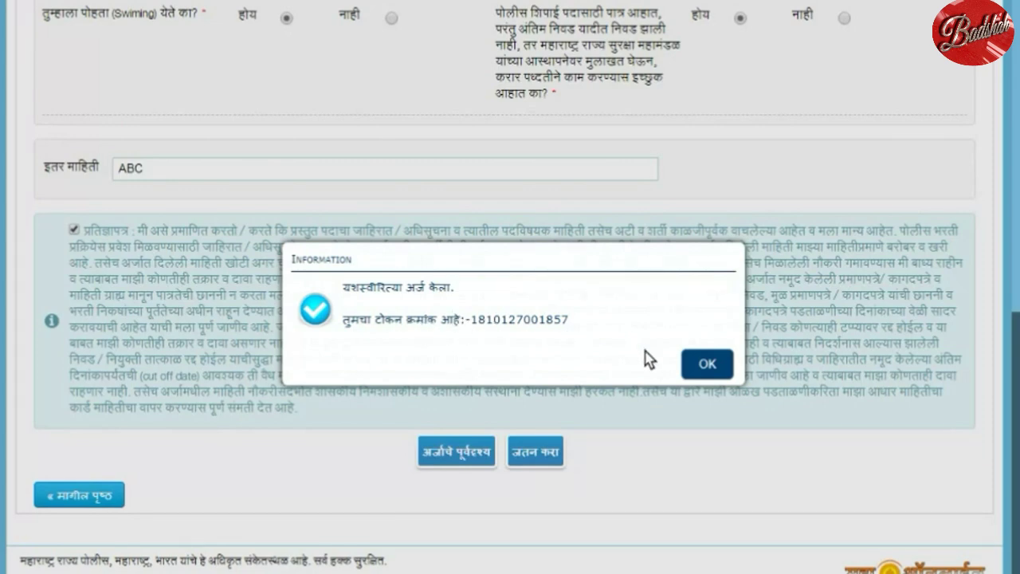
left_click(711, 370)
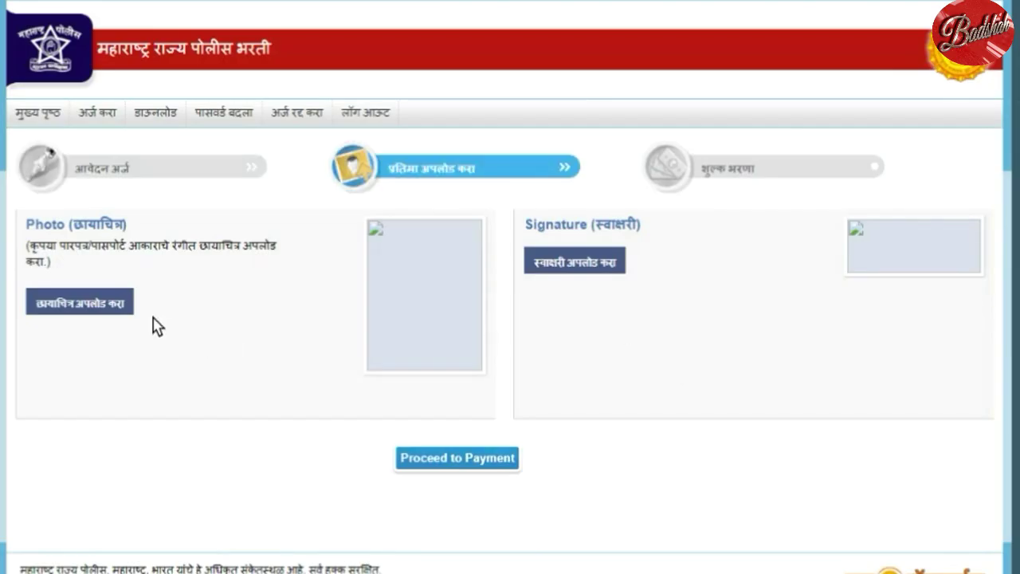
Upload PHOTO 11.jpg as the applicant's photo (छायाचित्र) and save the cropped photo.
left_click(100, 307)
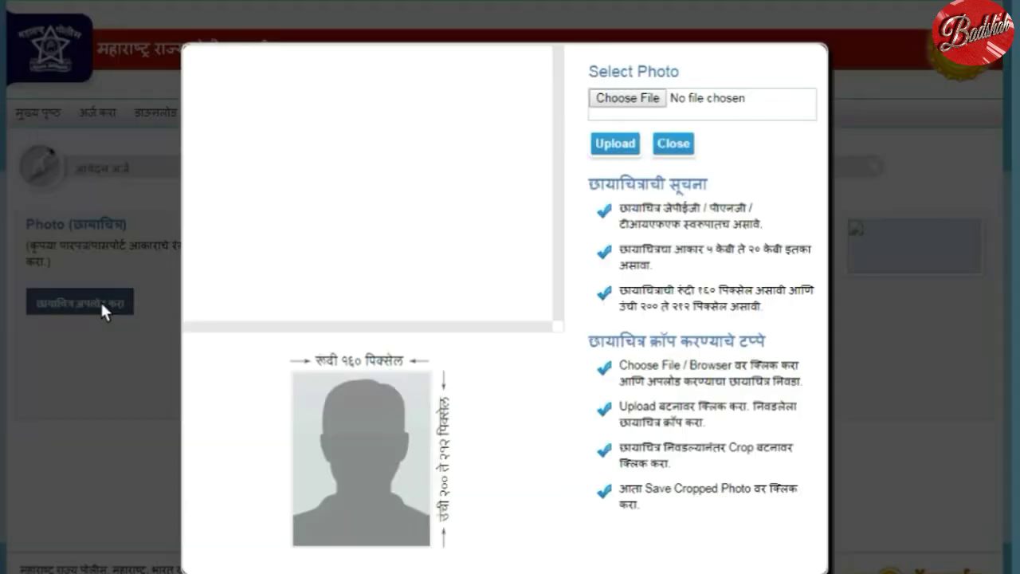
left_click(651, 101)
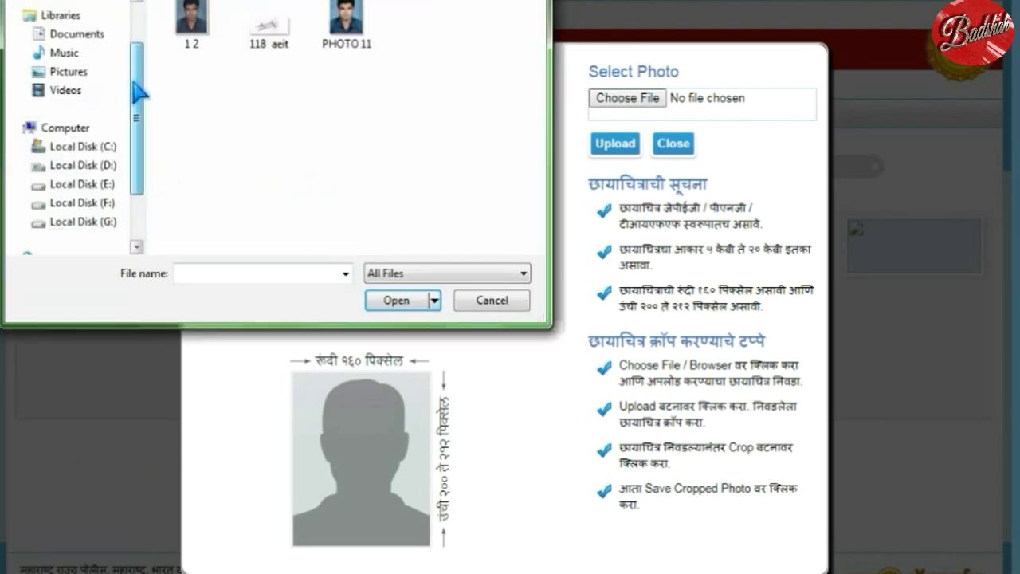
left_click(350, 21)
left_click(403, 309)
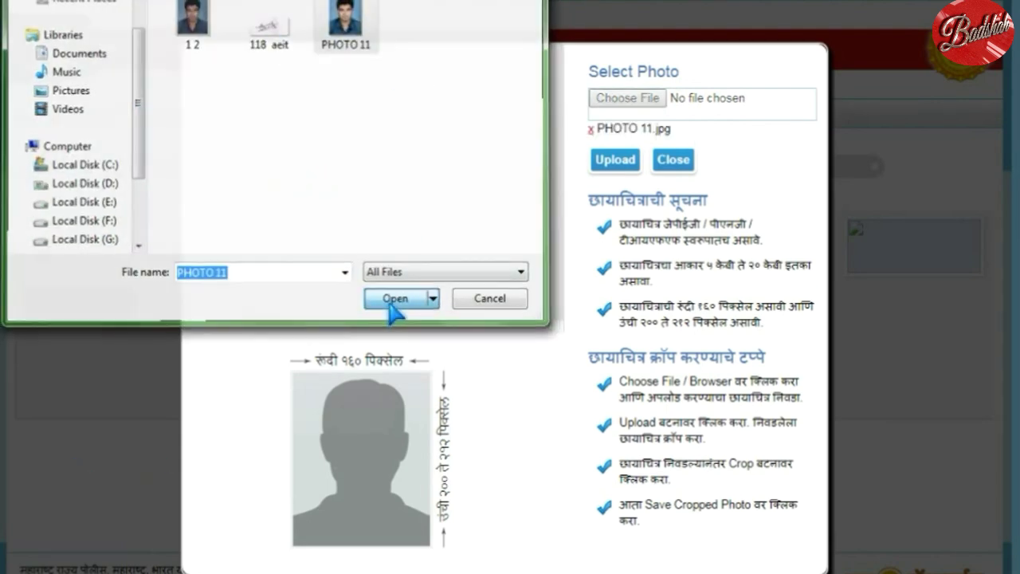
left_click(612, 161)
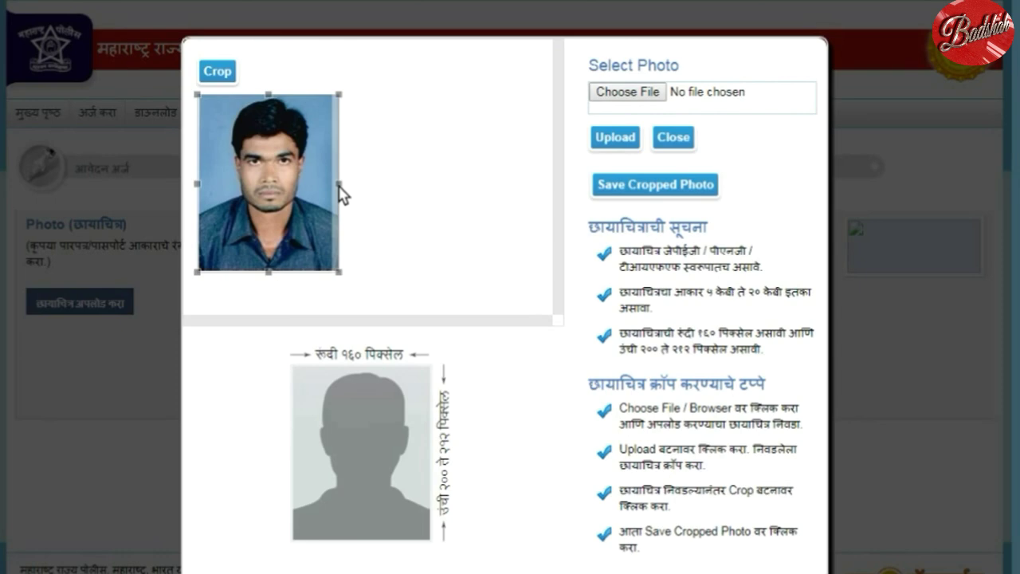
left_click(619, 142)
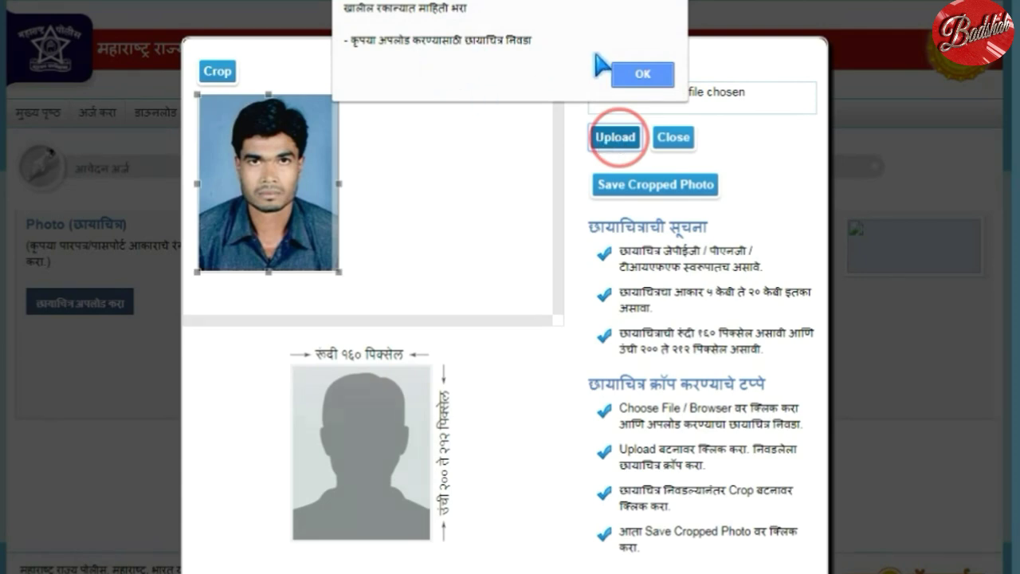
left_click(630, 77)
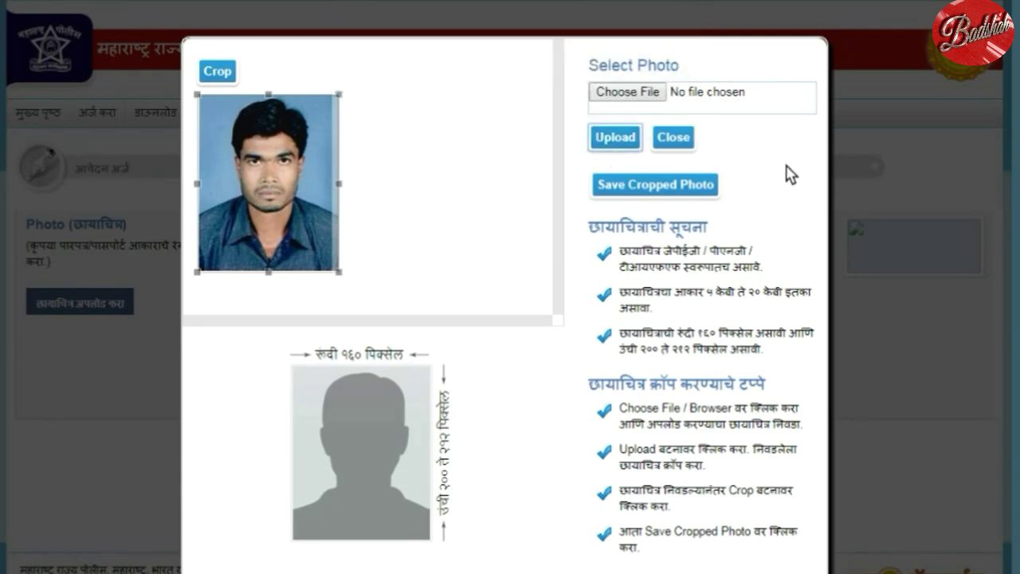
left_click(666, 191)
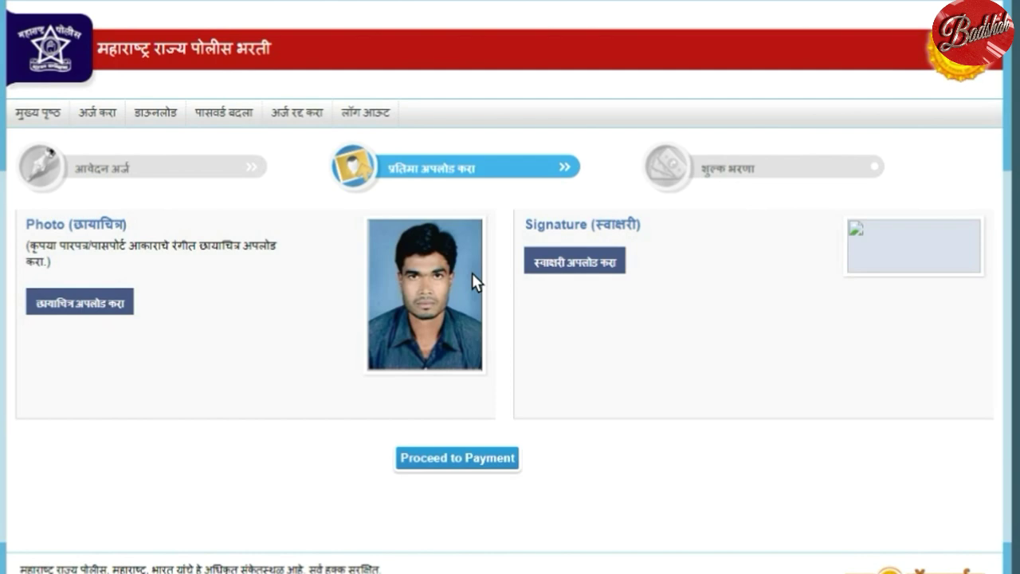
Upload the image file "untitledh hh" as the applicant's signature (स्वाक्षरी) and save the cropped signature.
left_click(573, 259)
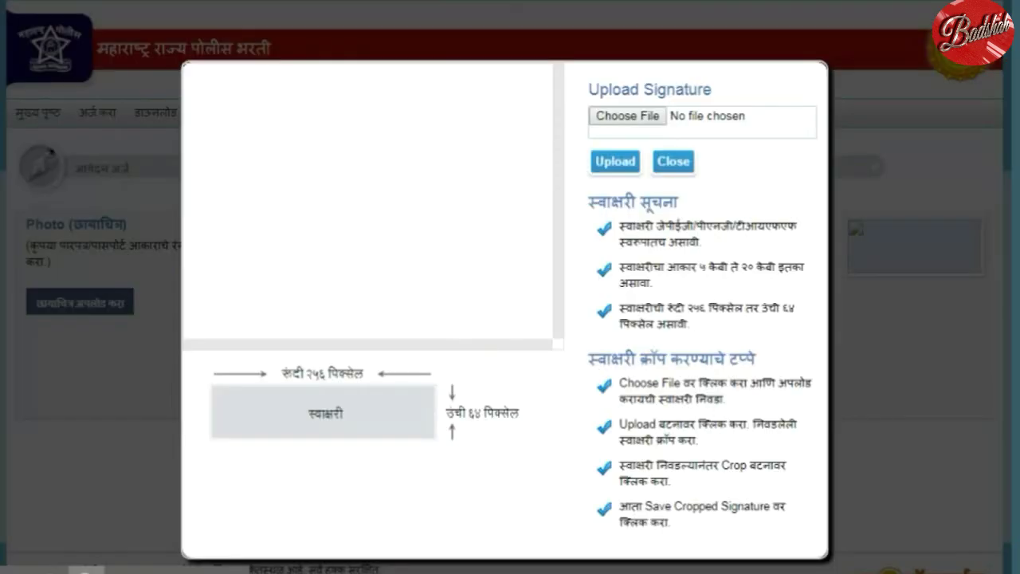
left_click(627, 117)
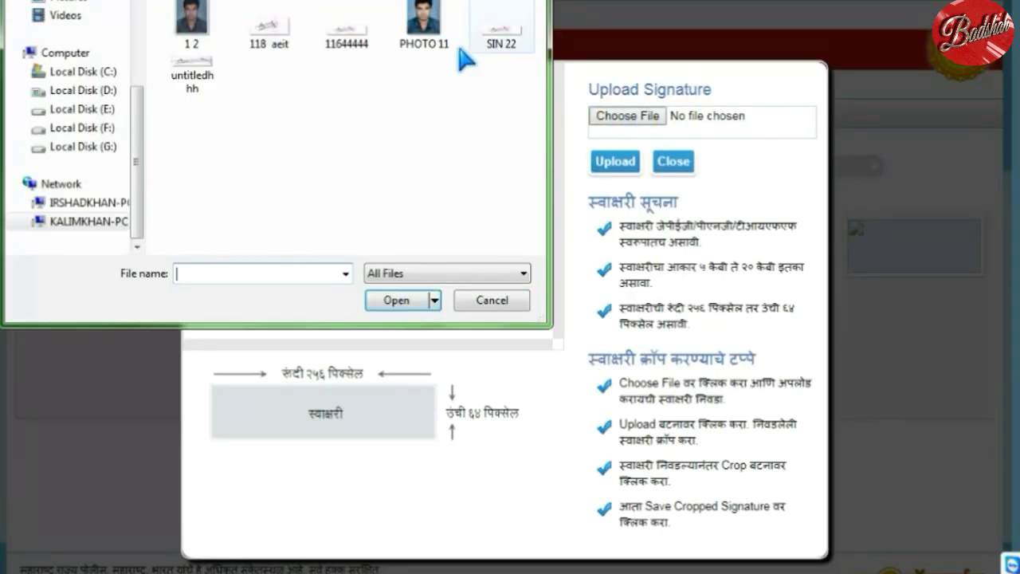
left_click(199, 32)
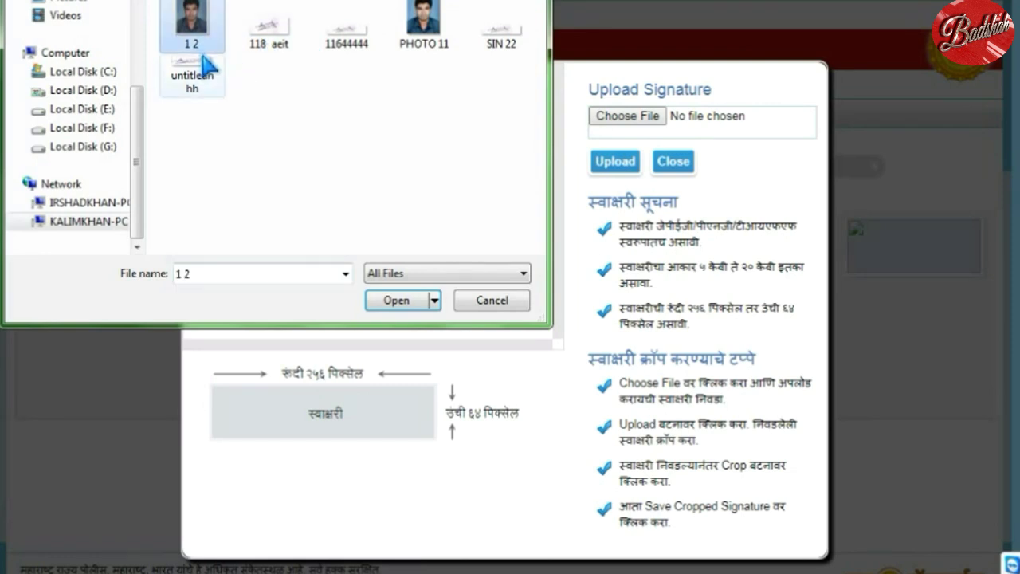
left_click(204, 89)
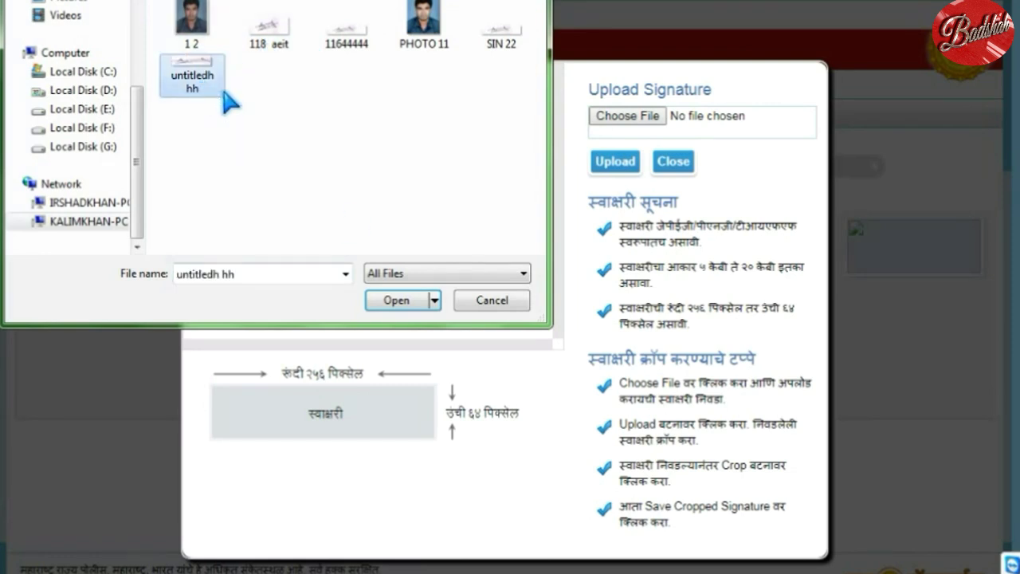
left_click(395, 302)
left_click(612, 175)
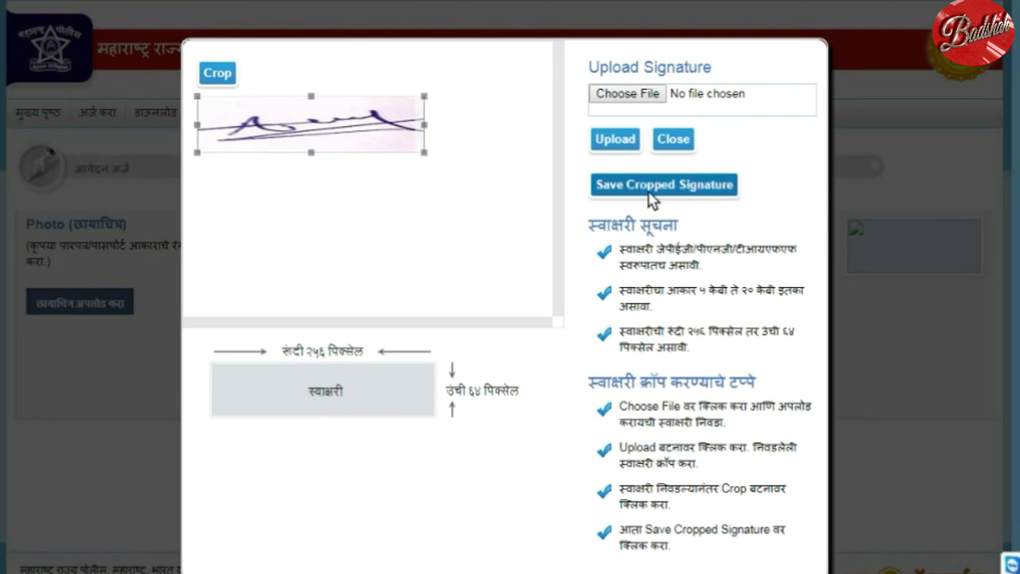
left_click(653, 191)
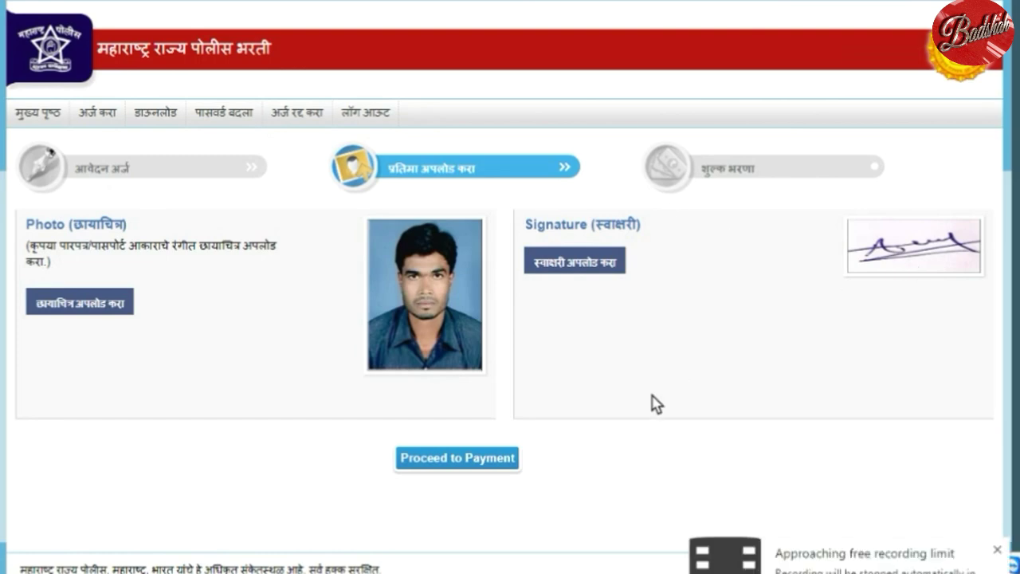
Proceed to payment, choose online payment (ऑनलाईन भरणा) for the examination fee, and submit the choice.
scroll(726, 362, "down", 1)
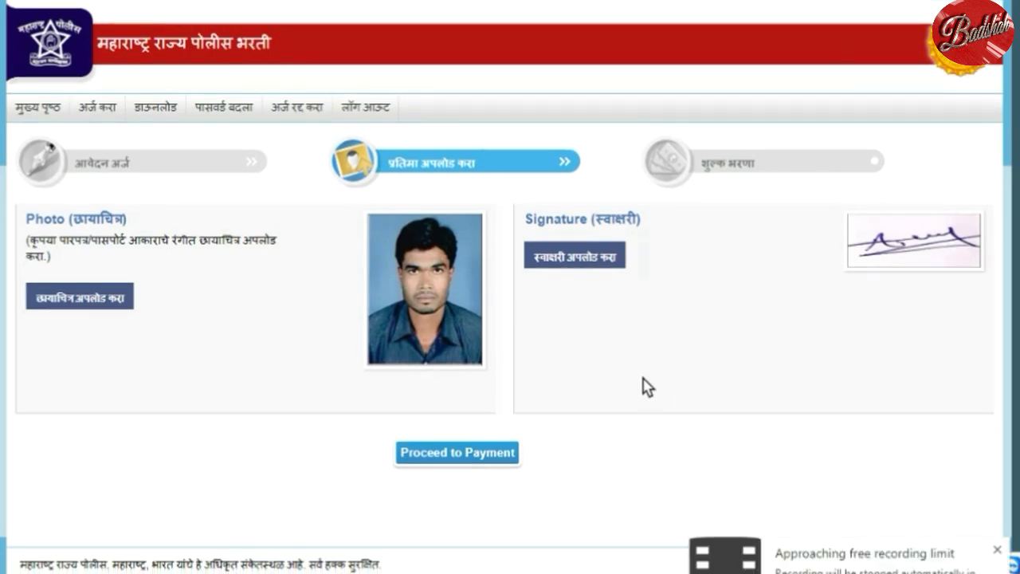
left_click(465, 459)
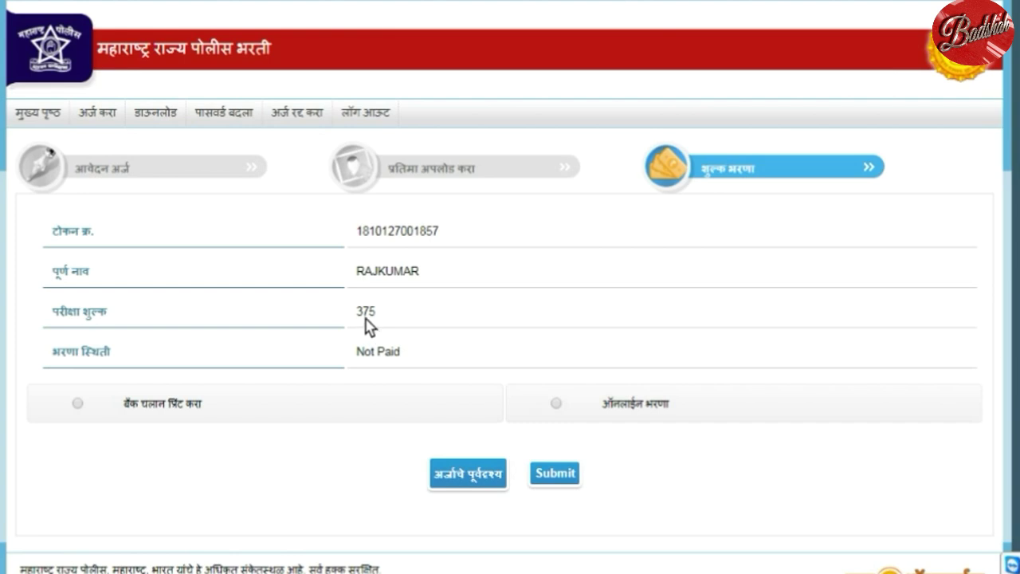
left_click(557, 403)
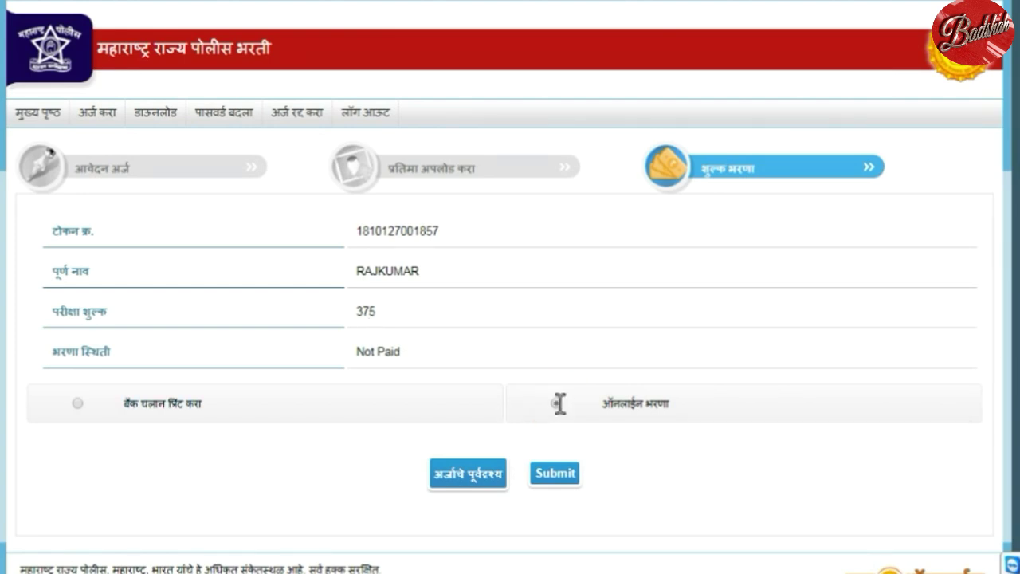
left_click(78, 403)
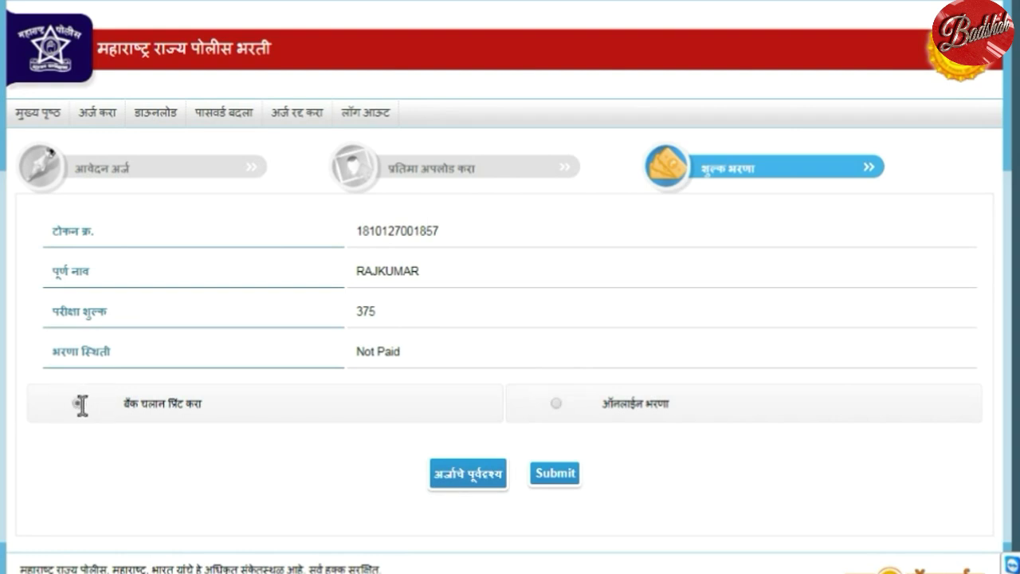
left_click(556, 402)
left_click(555, 475)
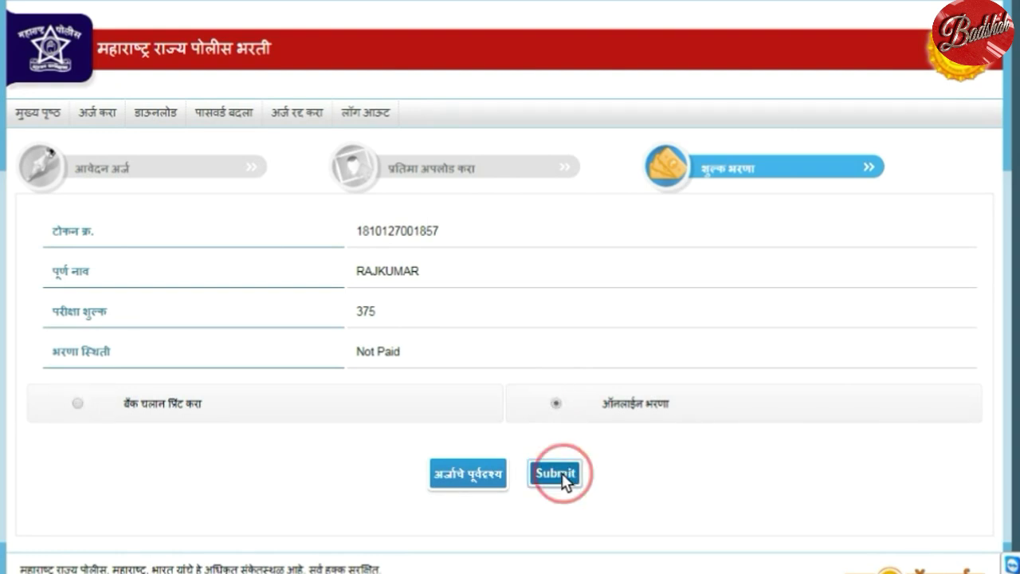